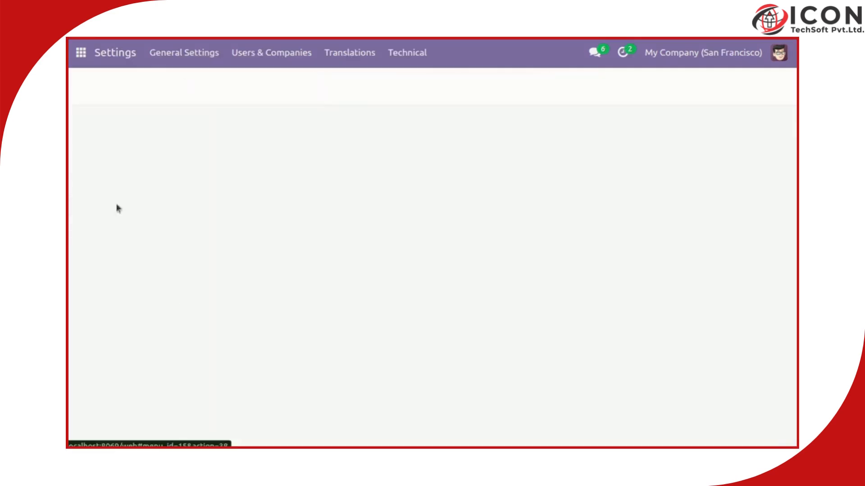
Step: Search the installed apps for modules matching "pos_f"
{"action": "key", "text": "BackSpace"}
{"action": "type", "text": "pos_f"}
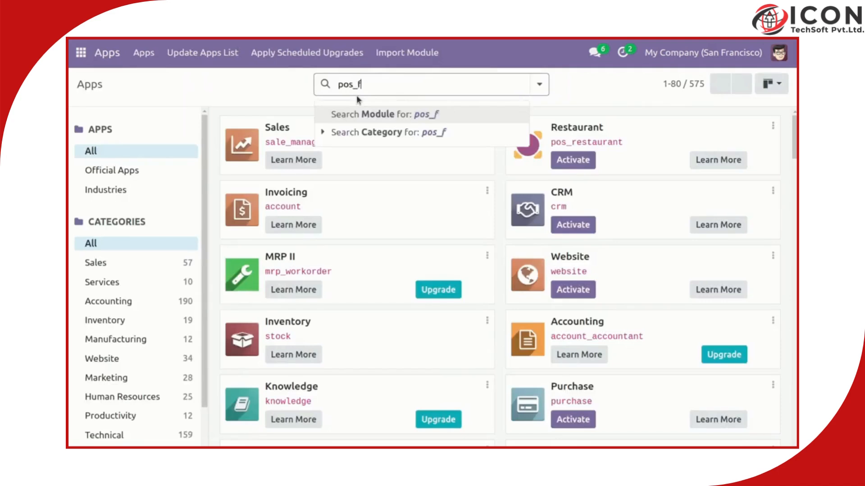
{"action": "key", "text": "Return"}
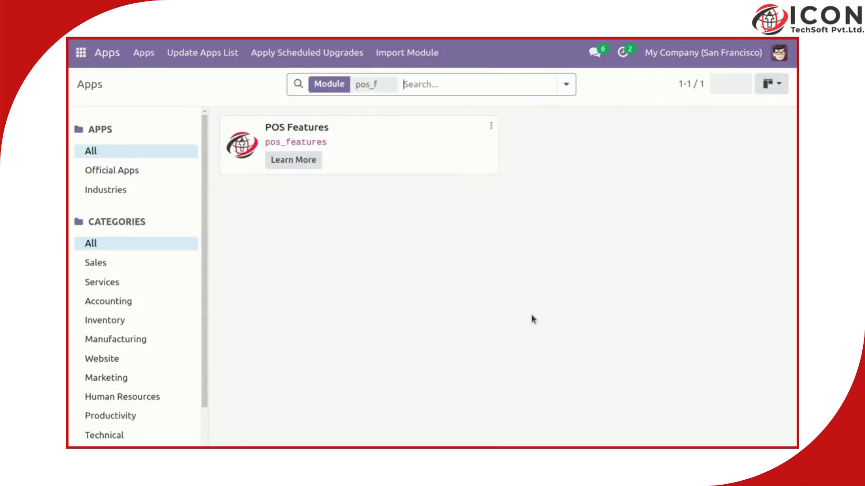
Step: Open the Point of Sale app and duplicate its browser tab
{"action": "left_click", "coordinate": [86, 58]}
{"action": "left_click", "coordinate": [109, 137]}
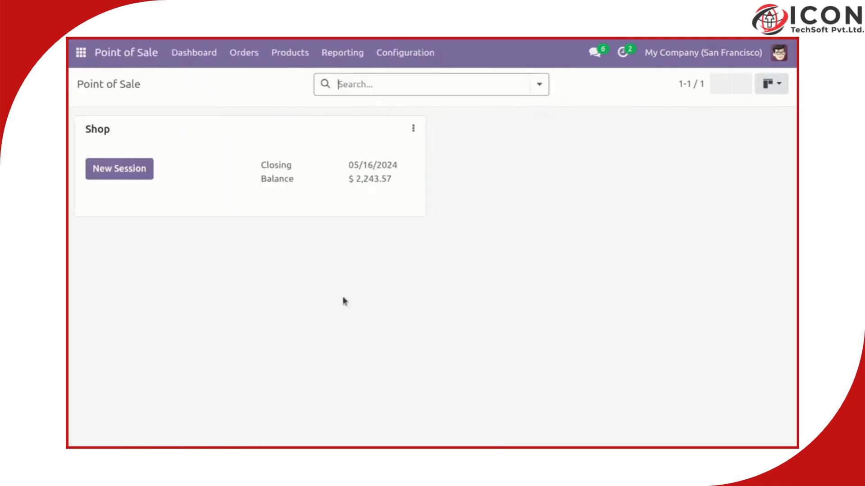
{"action": "right_click", "coordinate": [219, 18]}
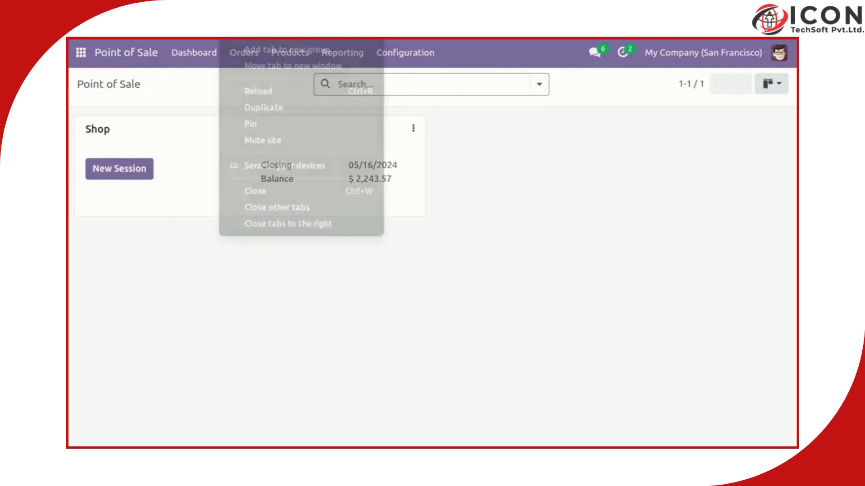
{"action": "left_click", "coordinate": [268, 107]}
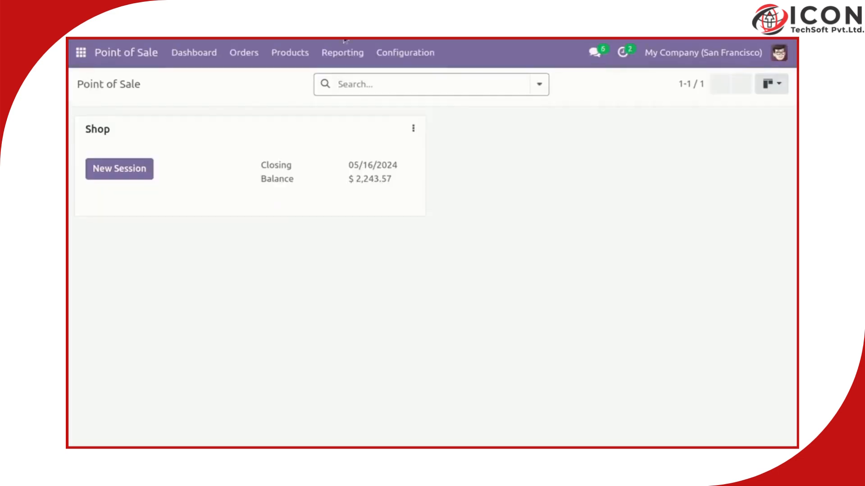
Step: Open the Point of Sale settings and highlight the Session Configuration in POS section
{"action": "left_click", "coordinate": [427, 56]}
{"action": "left_click", "coordinate": [439, 81]}
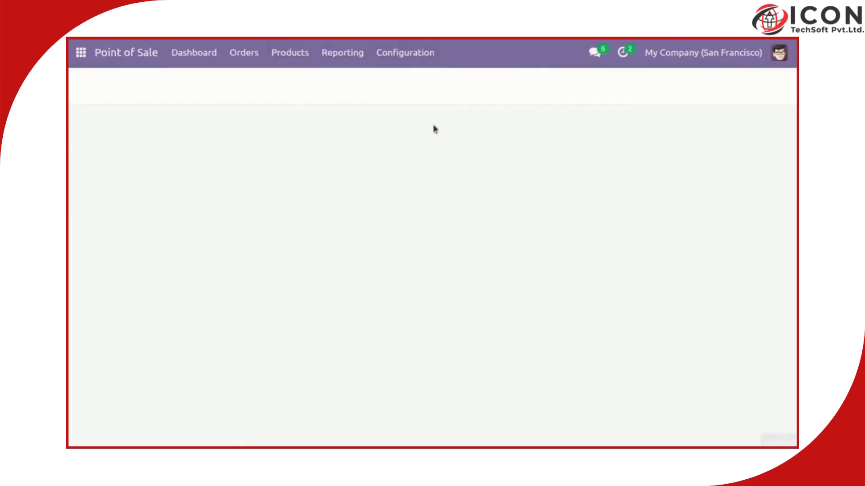
{"action": "scroll", "coordinate": [554, 184], "scroll_direction": "down", "scroll_amount": 7}
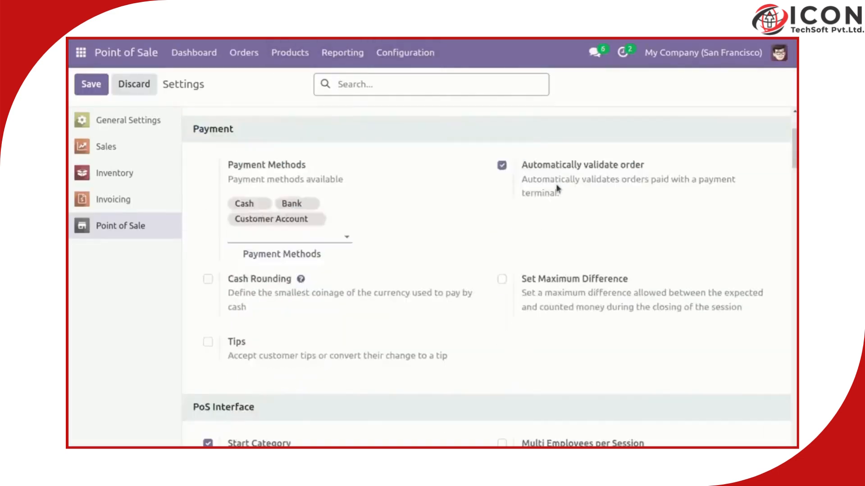
{"action": "scroll", "coordinate": [637, 258], "scroll_direction": "down", "scroll_amount": 3}
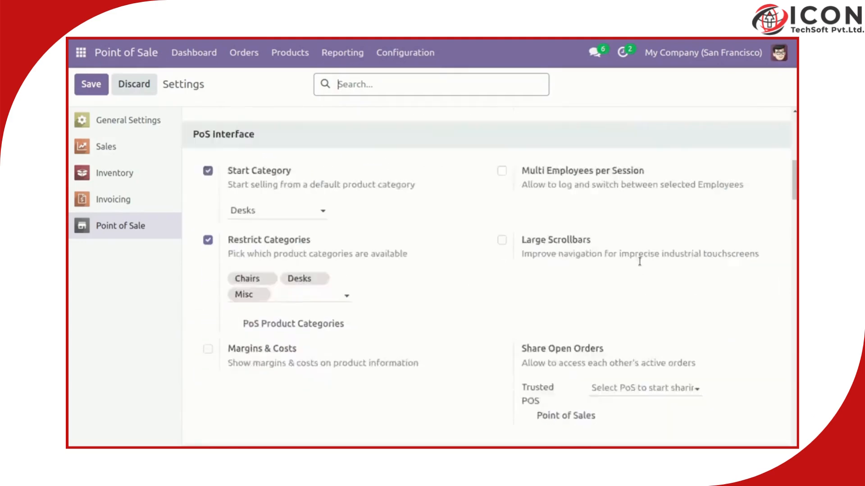
{"action": "scroll", "coordinate": [347, 230], "scroll_direction": "down", "scroll_amount": 6}
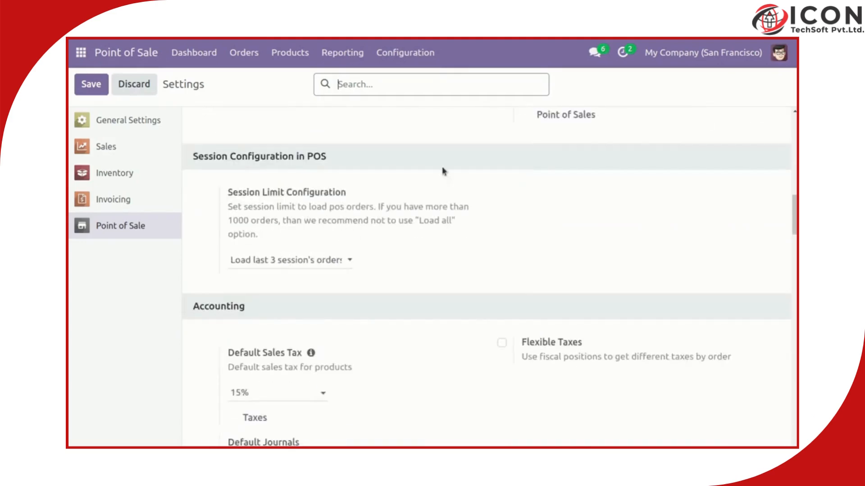
{"action": "left_click_drag", "start_coordinate": [191, 158], "coordinate": [478, 268]}
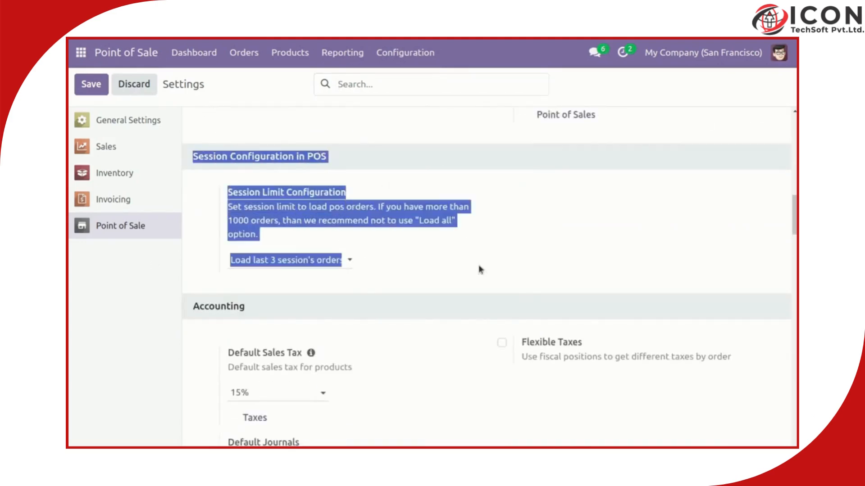
Step: Try the session limit options for loading all, the last 5, and the last 3 sessions' orders
{"action": "left_click", "coordinate": [306, 266]}
{"action": "left_click", "coordinate": [281, 288]}
{"action": "left_click", "coordinate": [298, 268]}
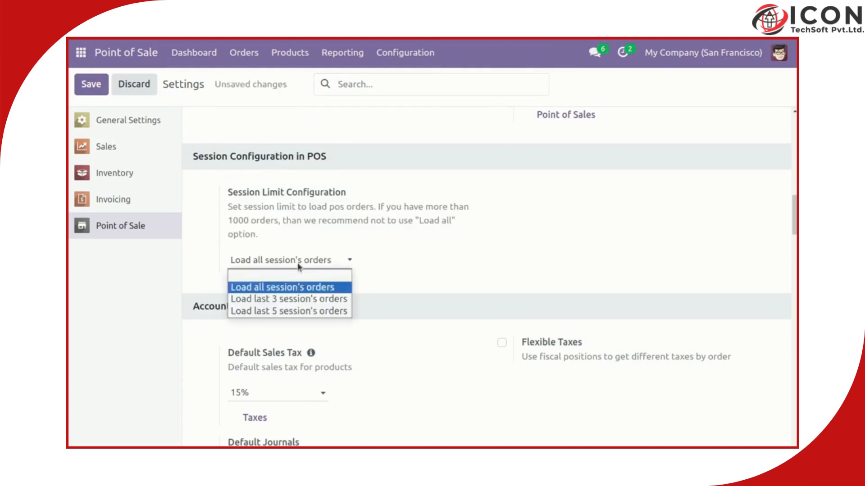
{"action": "left_click", "coordinate": [297, 311]}
{"action": "left_click", "coordinate": [308, 269]}
{"action": "left_click", "coordinate": [308, 299]}
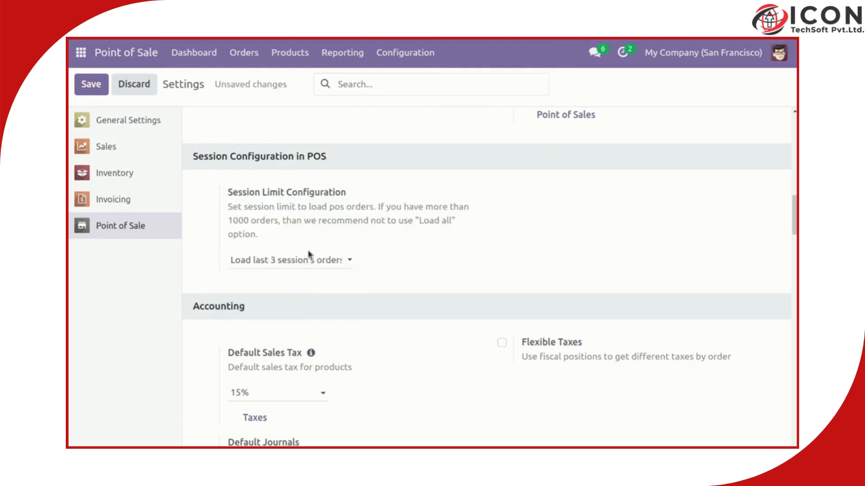
Step: Set the session limit to "Load all session's orders" and save the Point of Sale settings
{"action": "left_click", "coordinate": [310, 255]}
{"action": "left_click", "coordinate": [310, 288]}
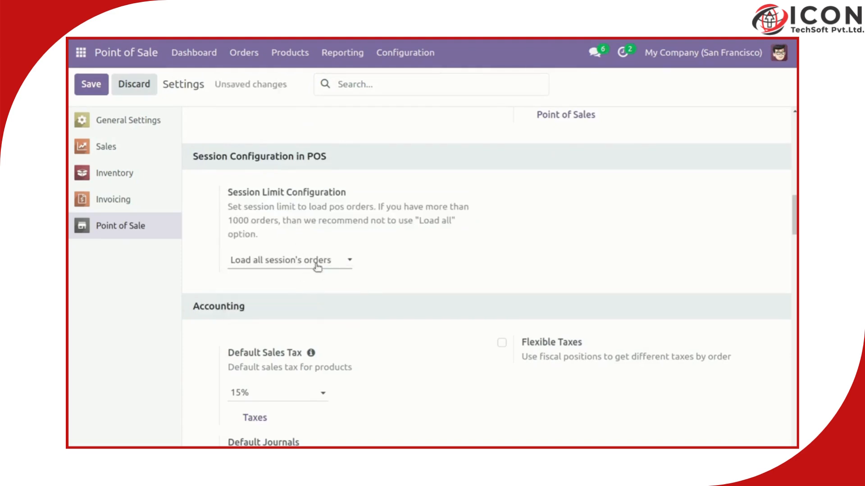
{"action": "left_click", "coordinate": [317, 267]}
{"action": "left_click", "coordinate": [92, 85]}
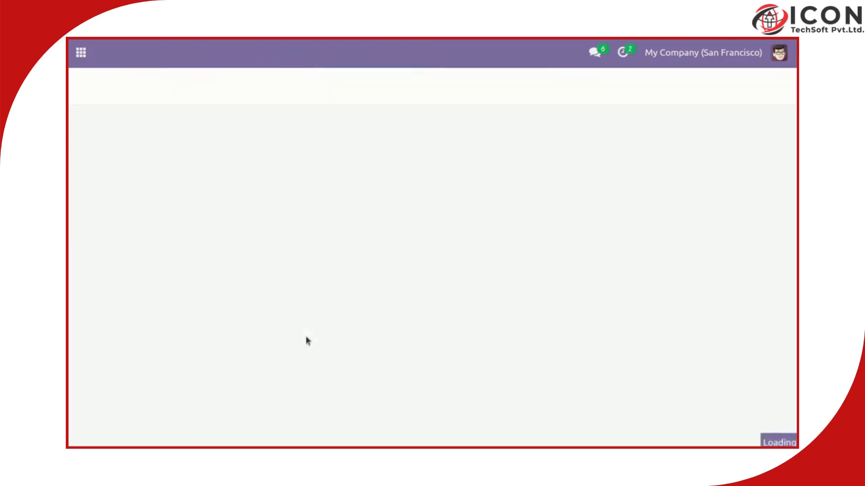
Step: Start a new Shop session from the dashboard, accepting the proposed opening cash
{"action": "left_click", "coordinate": [194, 52]}
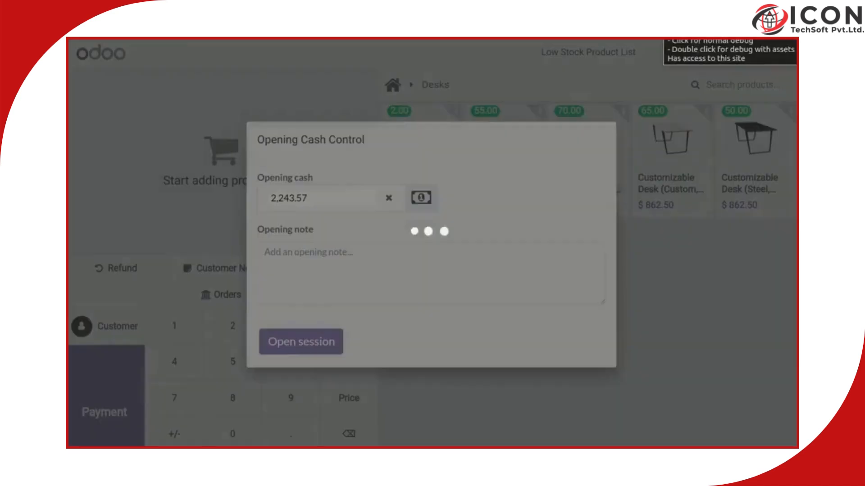
{"action": "left_click", "coordinate": [305, 342]}
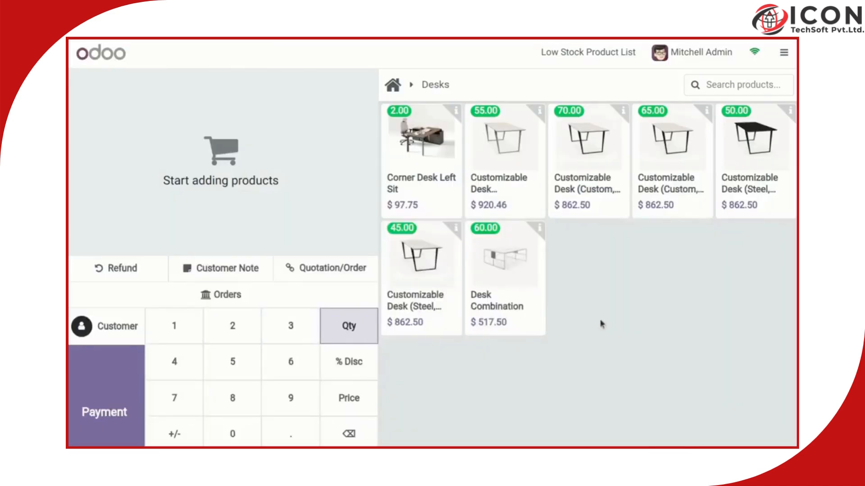
Step: Reorder past order ClosedDemo/0004 with 1 Magnetic Board and 2 Monitor Stands
{"action": "left_click", "coordinate": [226, 301]}
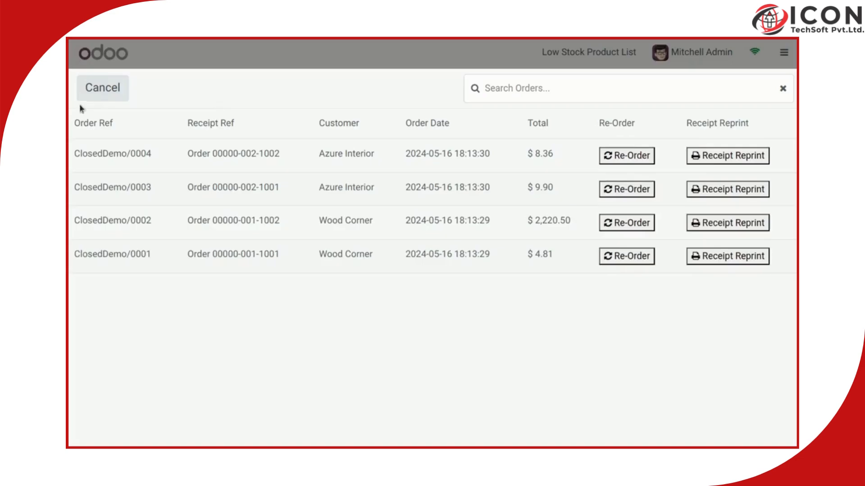
{"action": "left_click", "coordinate": [626, 155]}
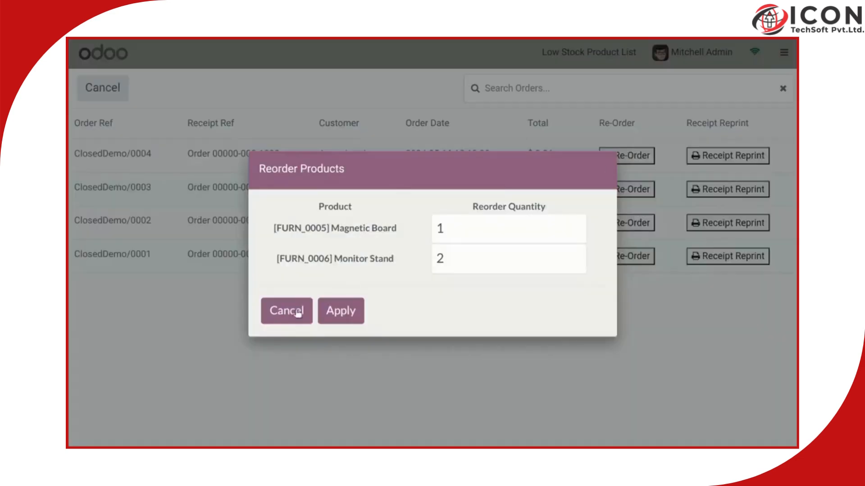
{"action": "left_click", "coordinate": [340, 316]}
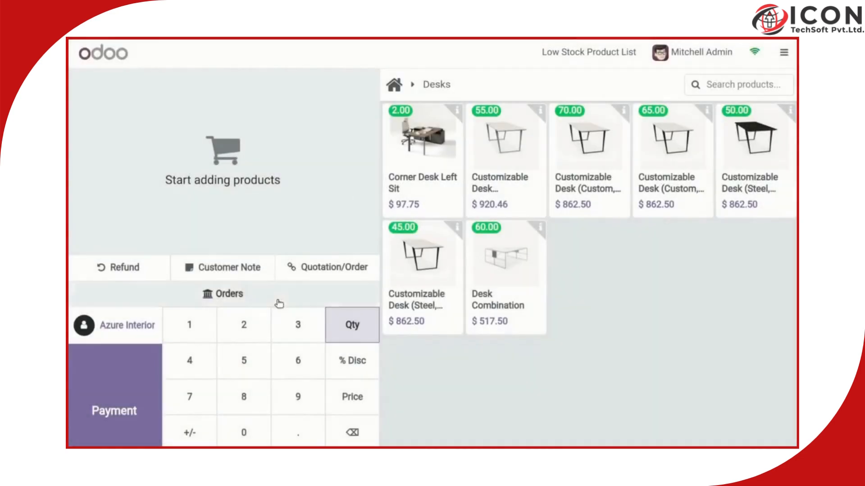
{"action": "left_click", "coordinate": [278, 301]}
{"action": "left_click", "coordinate": [623, 156]}
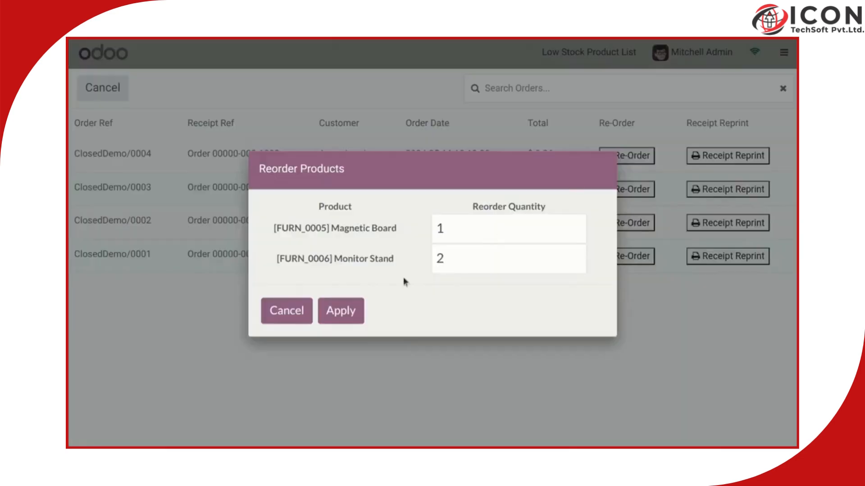
{"action": "left_click", "coordinate": [328, 311]}
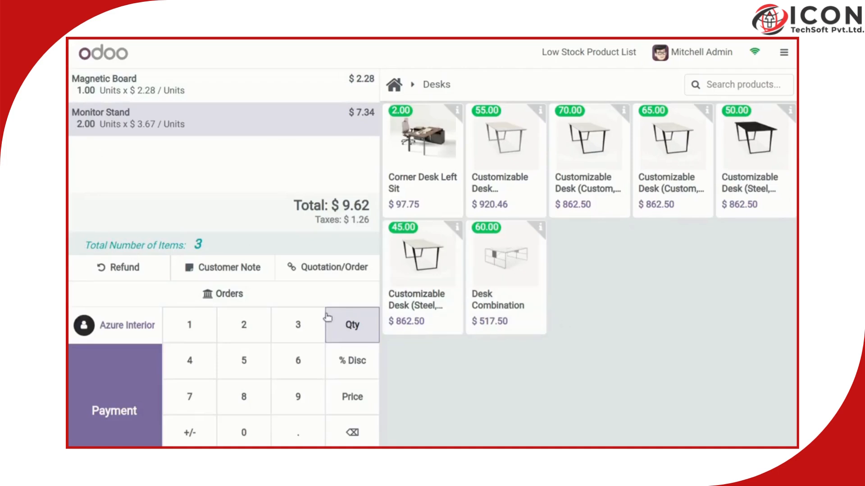
Step: Pay the current order in full with Cash and validate the payment
{"action": "left_click", "coordinate": [117, 392]}
{"action": "left_click", "coordinate": [135, 157]}
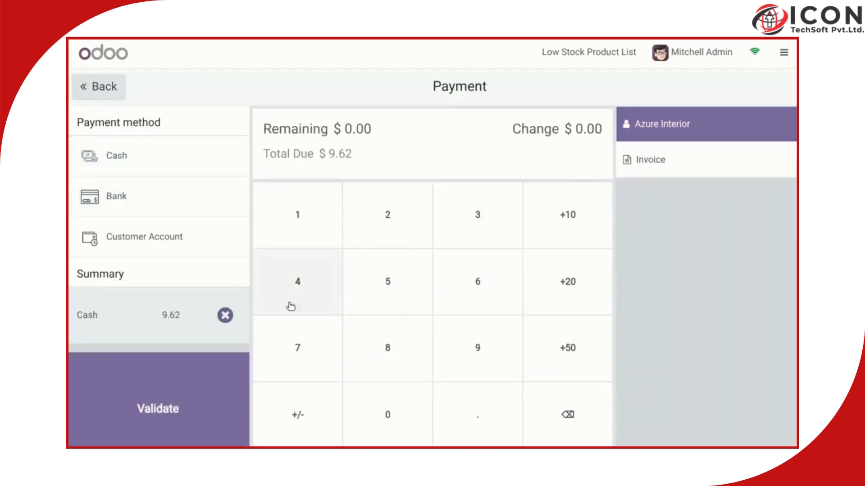
{"action": "left_click", "coordinate": [155, 409]}
Step: Review the receipt of the paid order and start a new order
{"action": "scroll", "coordinate": [712, 275], "scroll_direction": "down", "scroll_amount": 3}
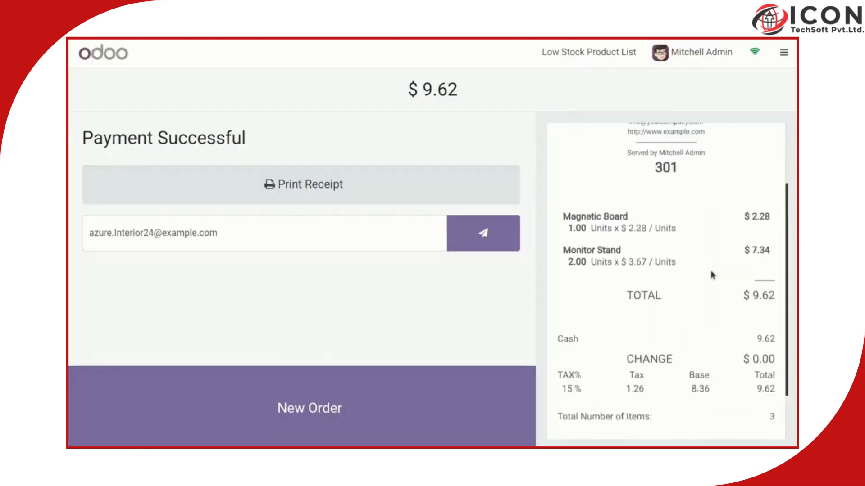
{"action": "scroll", "coordinate": [712, 274], "scroll_direction": "up", "scroll_amount": 3}
{"action": "left_click", "coordinate": [314, 410]}
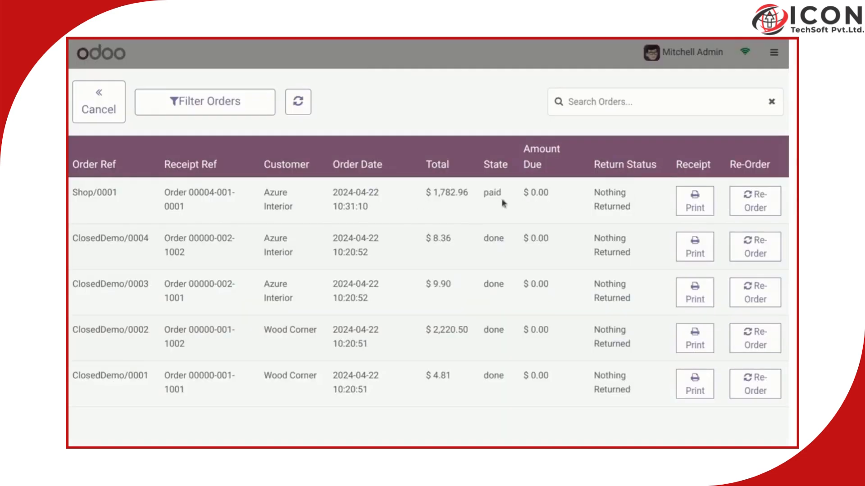
Step: Open the receipt for order Shop/0001 and examine its product lines, totals and tax details
{"action": "left_click", "coordinate": [695, 202]}
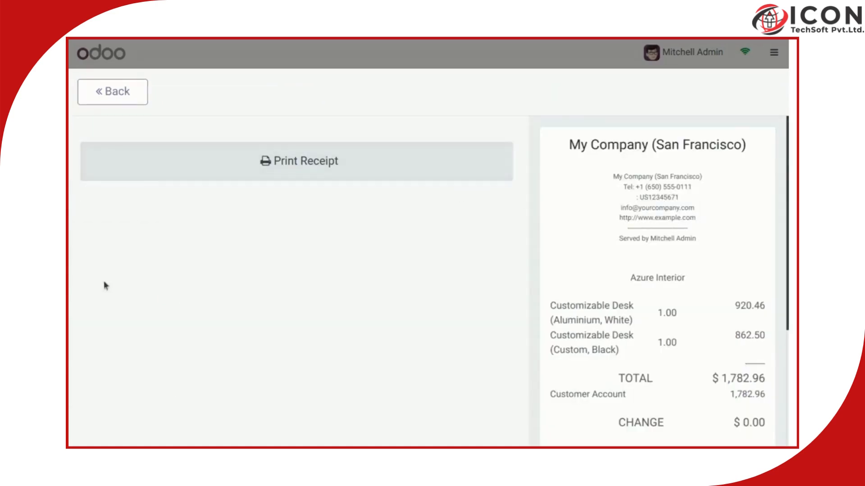
{"action": "scroll", "coordinate": [710, 294], "scroll_direction": "down", "scroll_amount": 4}
{"action": "scroll", "coordinate": [702, 311], "scroll_direction": "up", "scroll_amount": 3}
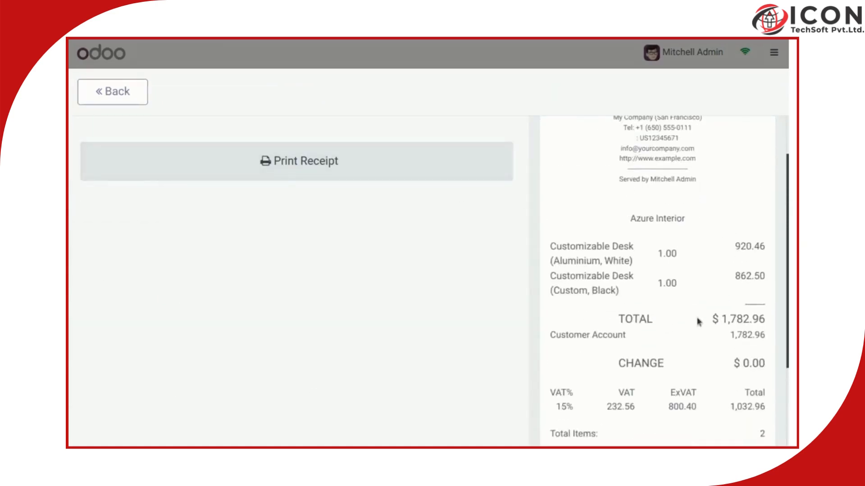
{"action": "scroll", "coordinate": [698, 322], "scroll_direction": "down", "scroll_amount": 3}
{"action": "scroll", "coordinate": [695, 324], "scroll_direction": "up", "scroll_amount": 4}
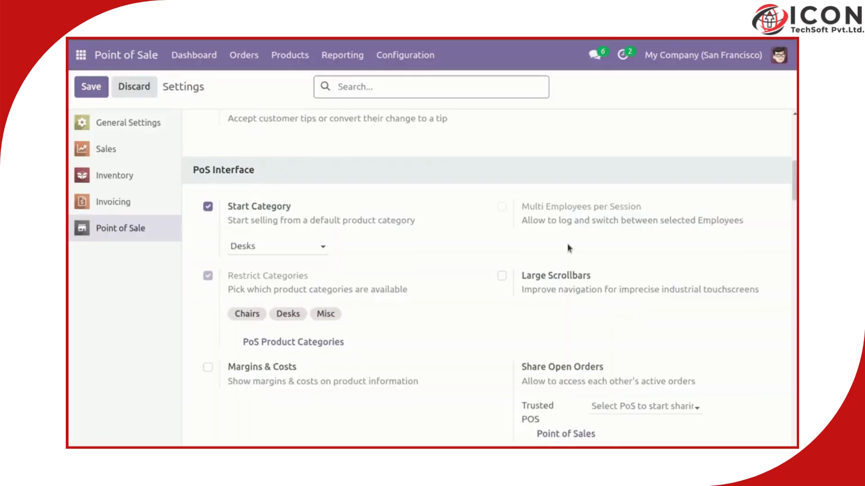
Step: Examine the Display Stock in POS option by toggling it off and on and viewing its Stock Type choices
{"action": "scroll", "coordinate": [569, 246], "scroll_direction": "down", "scroll_amount": 10}
{"action": "scroll", "coordinate": [569, 244], "scroll_direction": "down", "scroll_amount": 15}
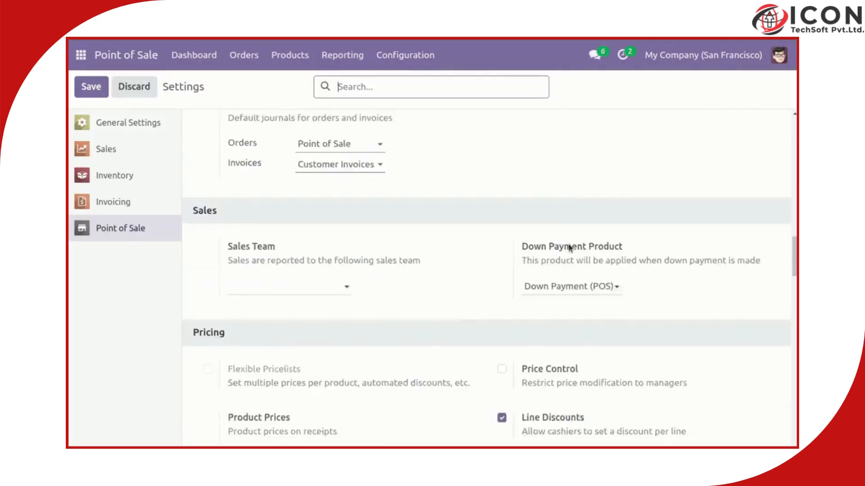
{"action": "scroll", "coordinate": [569, 249], "scroll_direction": "down", "scroll_amount": 10}
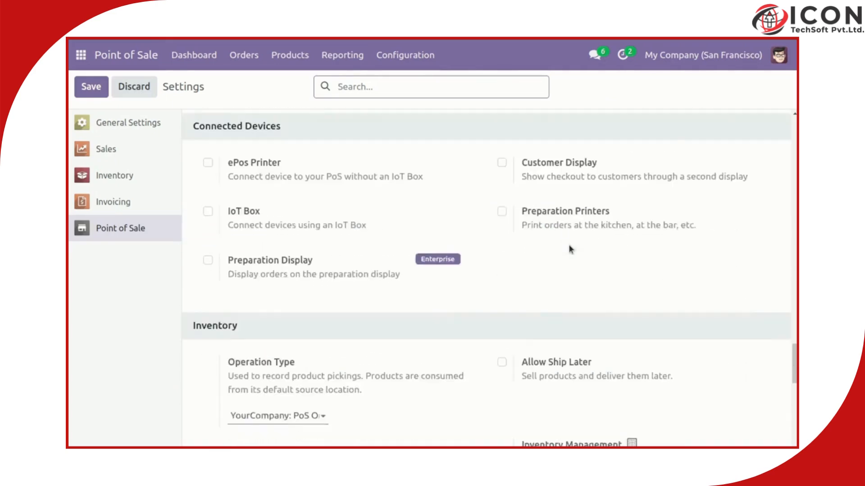
{"action": "scroll", "coordinate": [569, 244], "scroll_direction": "down", "scroll_amount": 7}
{"action": "scroll", "coordinate": [568, 244], "scroll_direction": "up", "scroll_amount": 4}
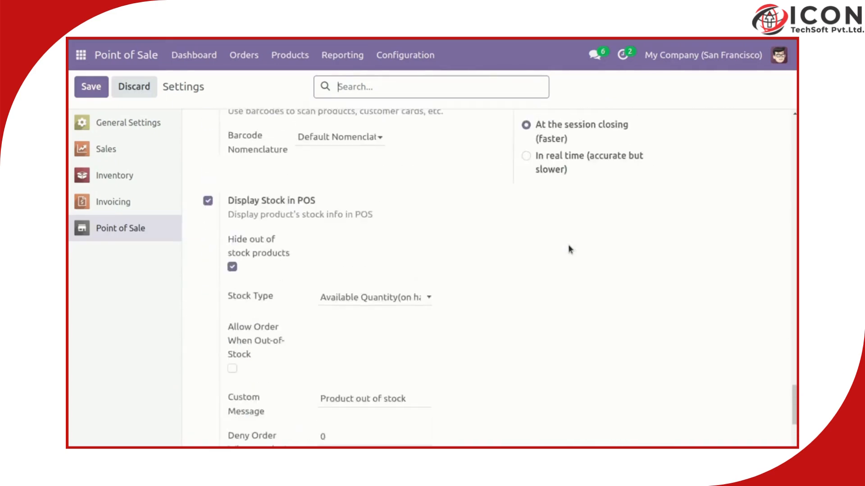
{"action": "scroll", "coordinate": [568, 245], "scroll_direction": "down", "scroll_amount": 1}
{"action": "left_click", "coordinate": [207, 140]}
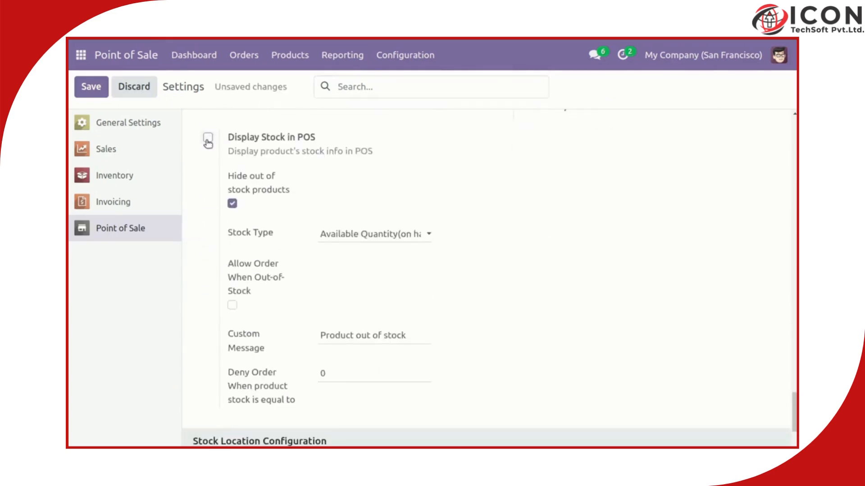
{"action": "left_click", "coordinate": [378, 235]}
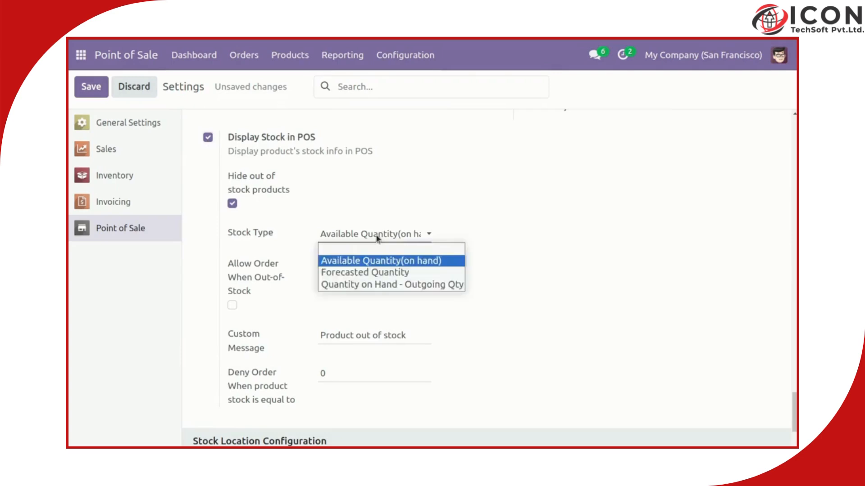
{"action": "left_click", "coordinate": [677, 232]}
Step: Enable Allow Order When Out-of-Stock and disable it again to compare the dependent fields
{"action": "scroll", "coordinate": [362, 360], "scroll_direction": "down", "scroll_amount": 1}
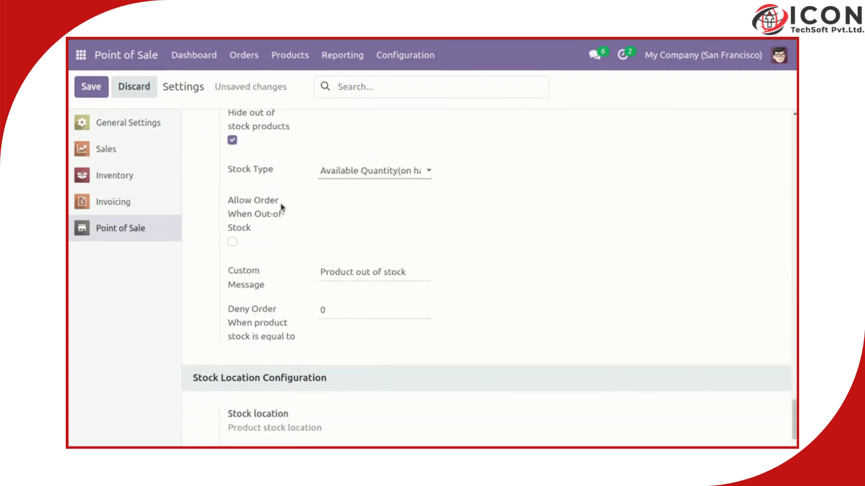
{"action": "left_click", "coordinate": [233, 243]}
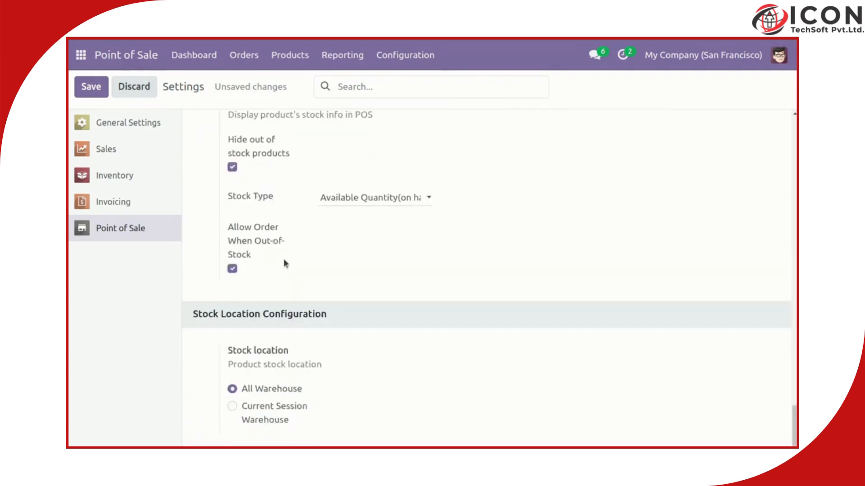
{"action": "left_click", "coordinate": [233, 269]}
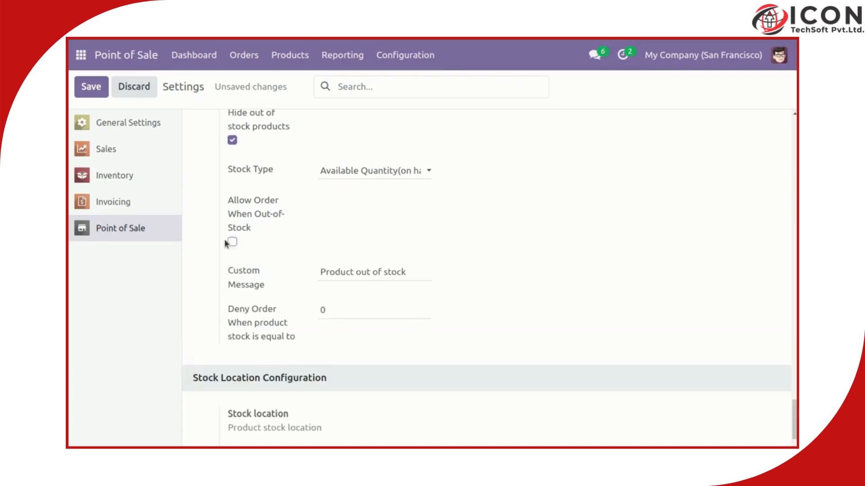
Step: Check the Custom Message for out-of-stock products and save the Point of Sale settings
{"action": "left_click_drag", "start_coordinate": [319, 271], "coordinate": [516, 279]}
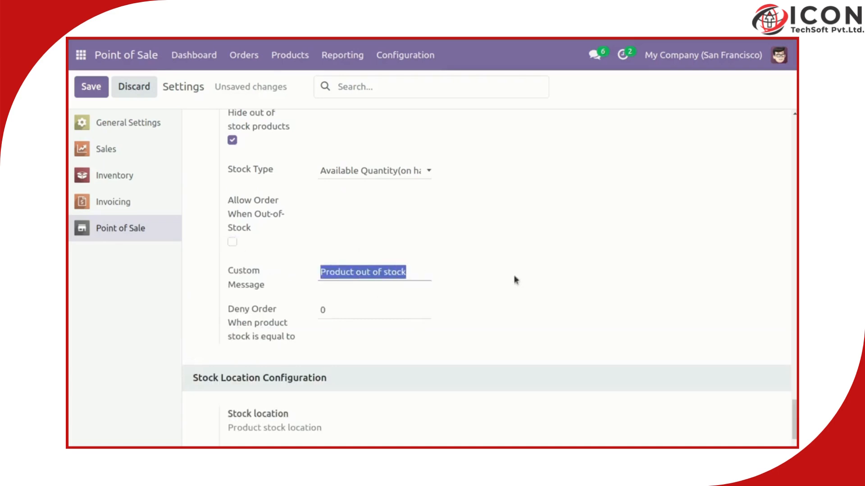
{"action": "left_click", "coordinate": [601, 279]}
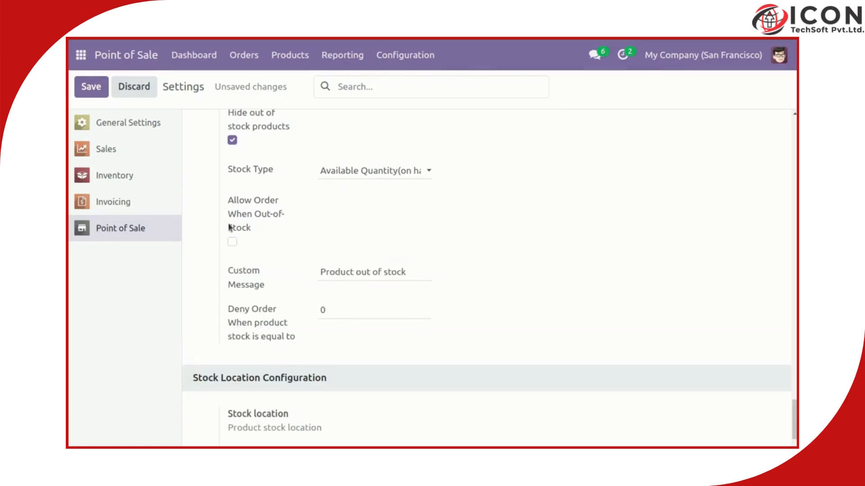
{"action": "scroll", "coordinate": [292, 216], "scroll_direction": "up", "scroll_amount": 4}
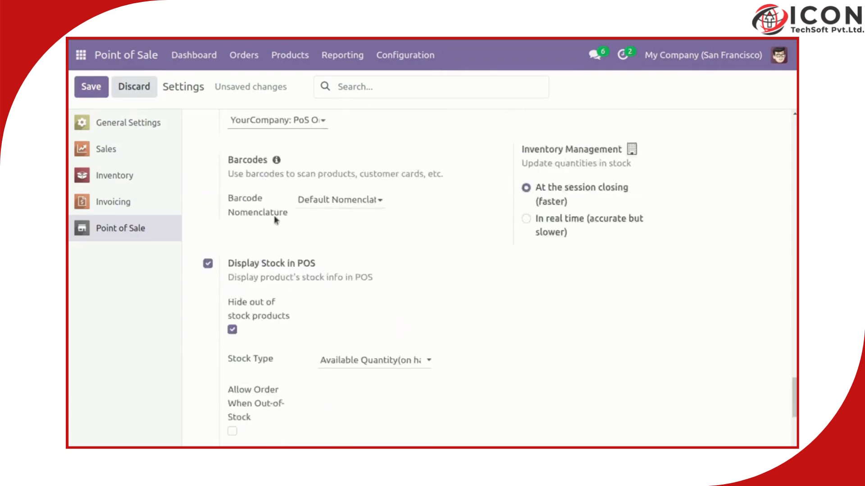
{"action": "left_click", "coordinate": [91, 87]}
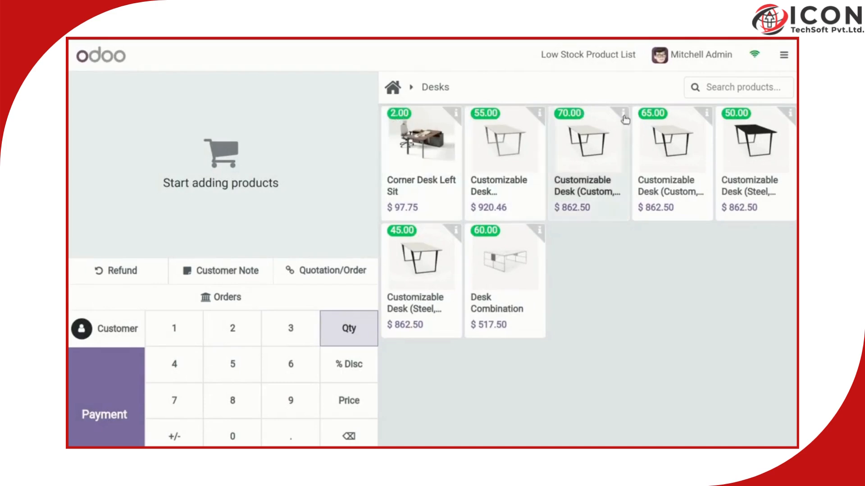
Step: Display the products of all categories in the shop session and examine the stock quantities on their cards
{"action": "left_click", "coordinate": [391, 88]}
{"action": "scroll", "coordinate": [734, 266], "scroll_direction": "down", "scroll_amount": 5}
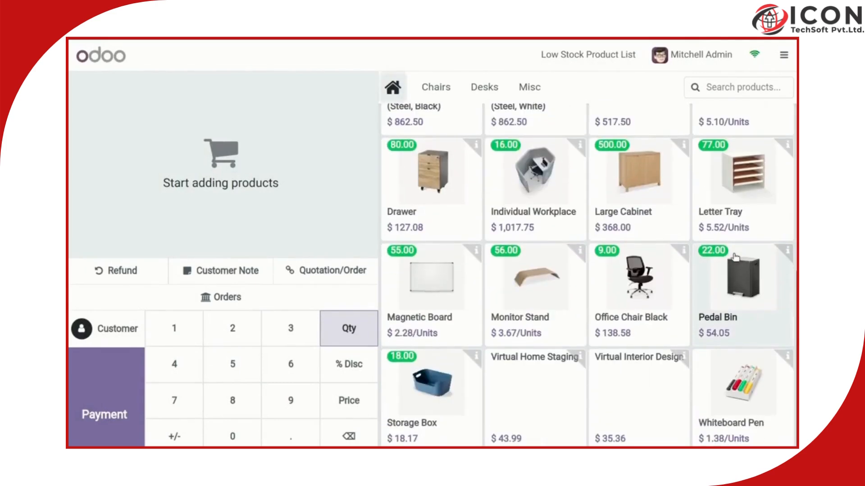
{"action": "scroll", "coordinate": [772, 363], "scroll_direction": "up", "scroll_amount": 5}
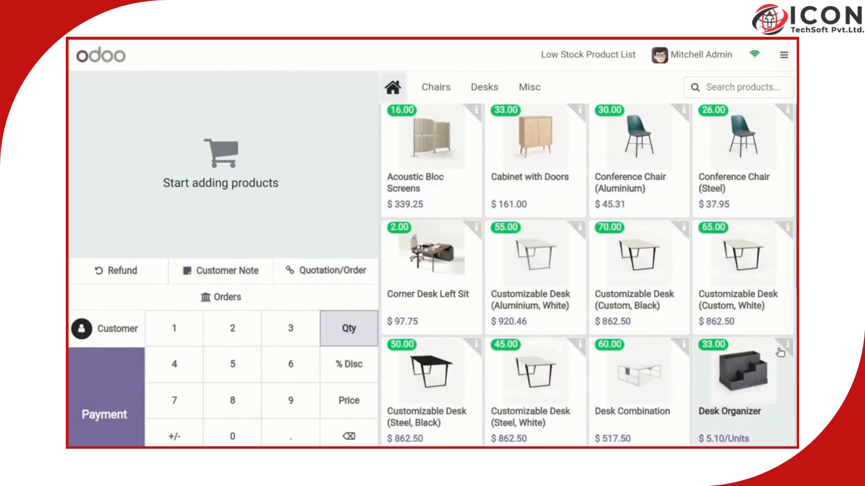
{"action": "scroll", "coordinate": [518, 181], "scroll_direction": "down", "scroll_amount": 5}
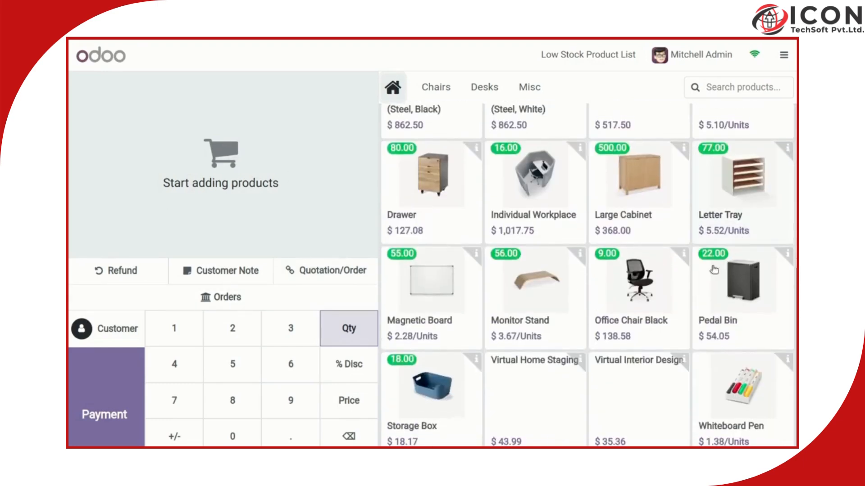
Step: Add Virtual Home Staging and Virtual Interior Design to the order, then open the payment screen and return to the product list
{"action": "left_click", "coordinate": [542, 394]}
{"action": "left_click", "coordinate": [656, 395]}
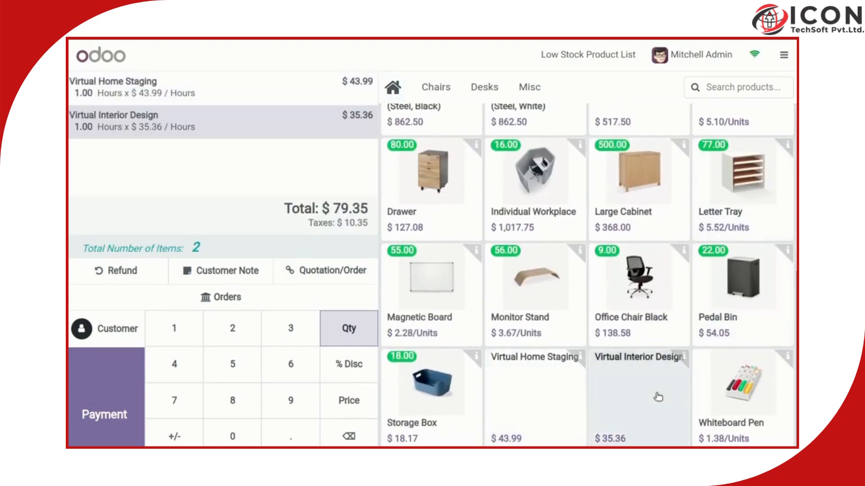
{"action": "left_click", "coordinate": [126, 398]}
{"action": "left_click", "coordinate": [105, 89]}
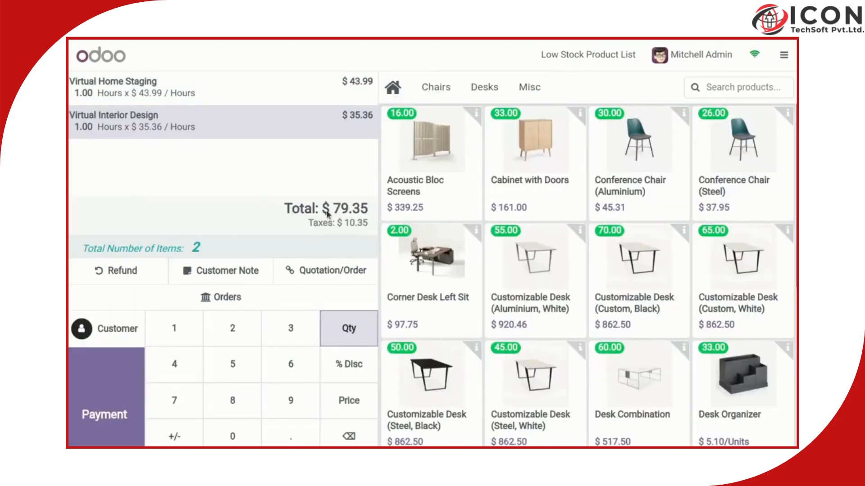
Step: Add Cabinet with Doors, Conference Chair (Aluminium) and Acoustic Bloc Screens to the order
{"action": "scroll", "coordinate": [656, 328], "scroll_direction": "down", "scroll_amount": 5}
{"action": "scroll", "coordinate": [656, 328], "scroll_direction": "up", "scroll_amount": 5}
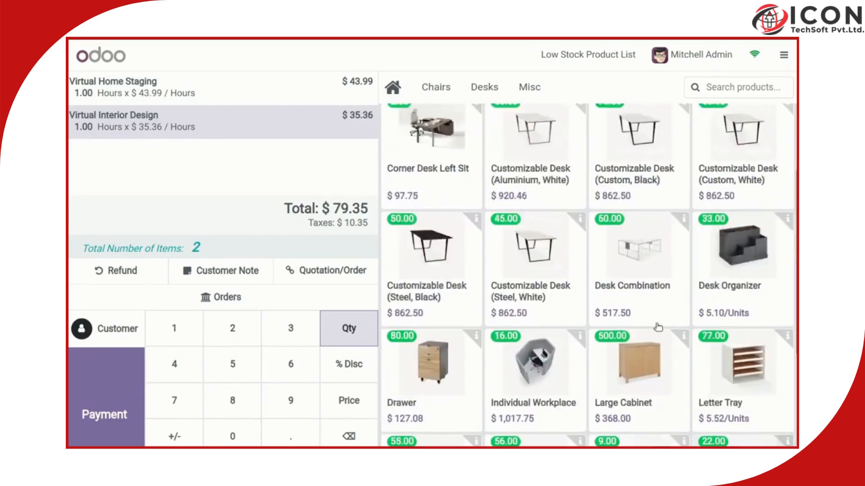
{"action": "left_click", "coordinate": [536, 140]}
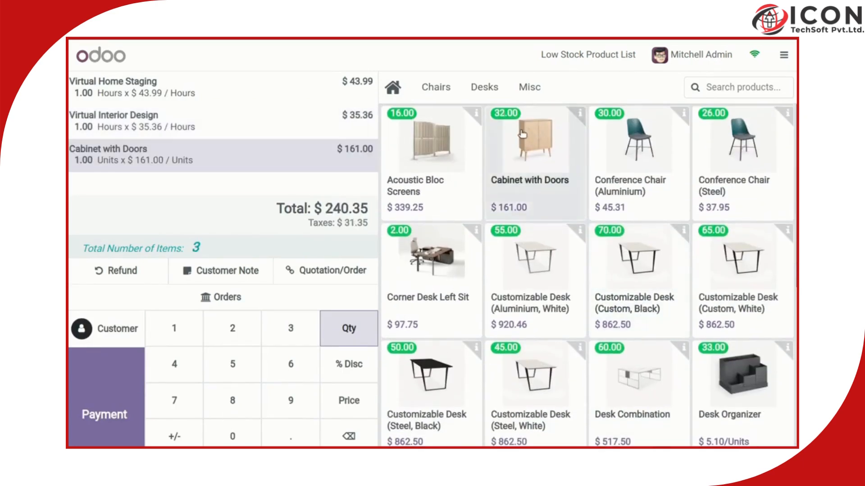
{"action": "left_click", "coordinate": [622, 125]}
{"action": "left_click", "coordinate": [431, 144]}
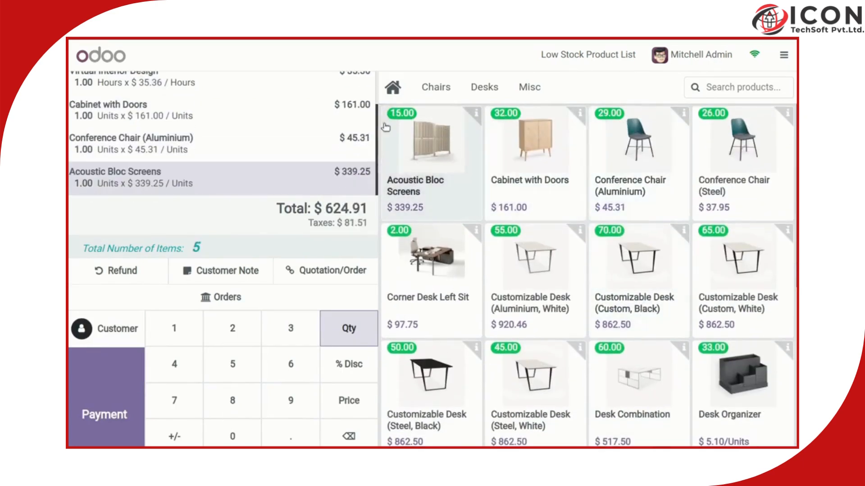
Step: Pay the order with Cash and validate the payment
{"action": "left_click", "coordinate": [115, 414]}
{"action": "left_click", "coordinate": [183, 171]}
{"action": "left_click", "coordinate": [162, 382]}
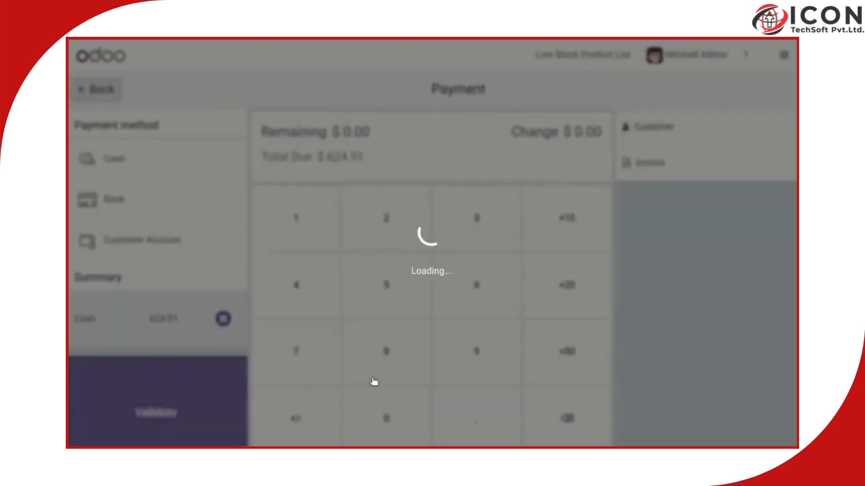
Step: Review the receipt's product lines, tax details and item count, and start a new order
{"action": "scroll", "coordinate": [714, 279], "scroll_direction": "down", "scroll_amount": 2}
{"action": "scroll", "coordinate": [713, 279], "scroll_direction": "down", "scroll_amount": 4}
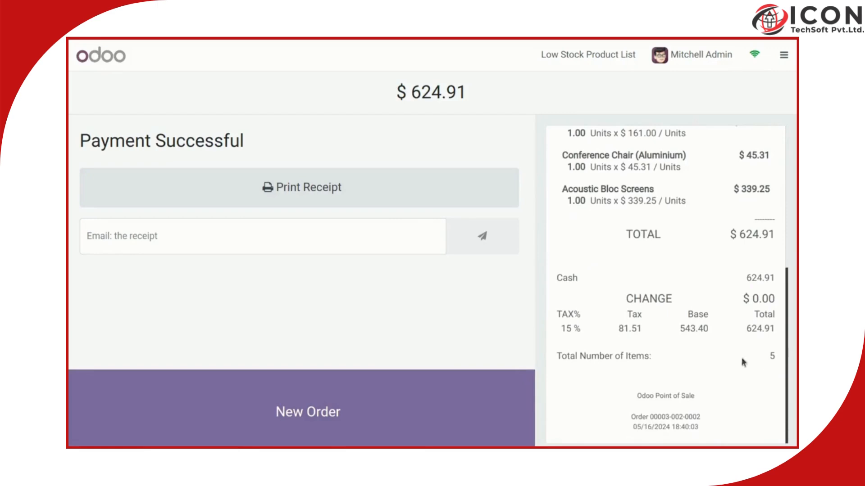
{"action": "scroll", "coordinate": [720, 316], "scroll_direction": "up", "scroll_amount": 6}
{"action": "left_click", "coordinate": [289, 424]}
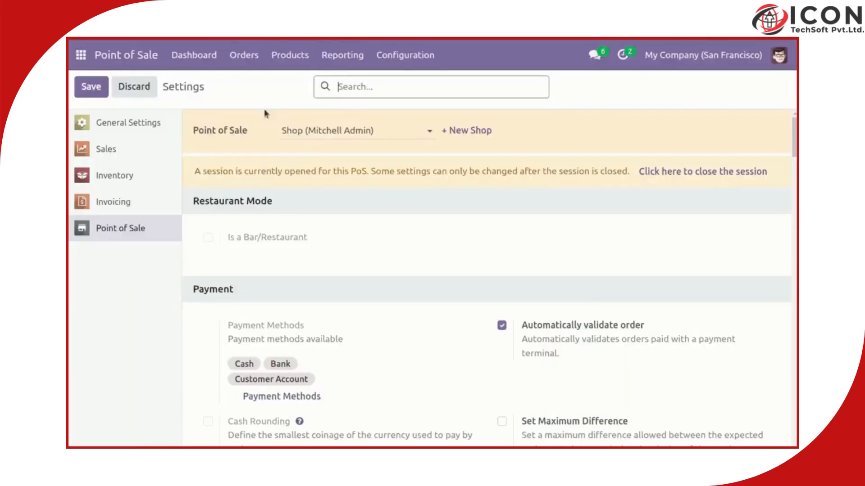
Step: Examine the Stock Type choices under Display Stock in POS in the Point of Sale settings
{"action": "scroll", "coordinate": [285, 237], "scroll_direction": "down", "scroll_amount": 15}
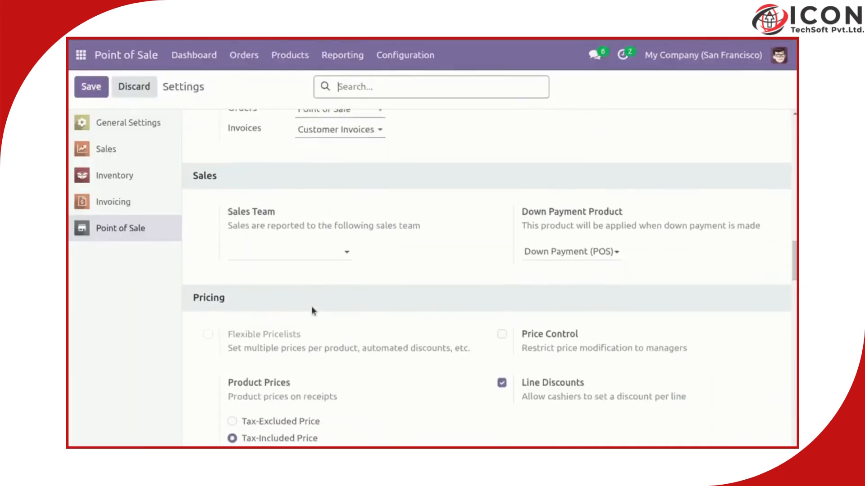
{"action": "scroll", "coordinate": [313, 310], "scroll_direction": "down", "scroll_amount": 20}
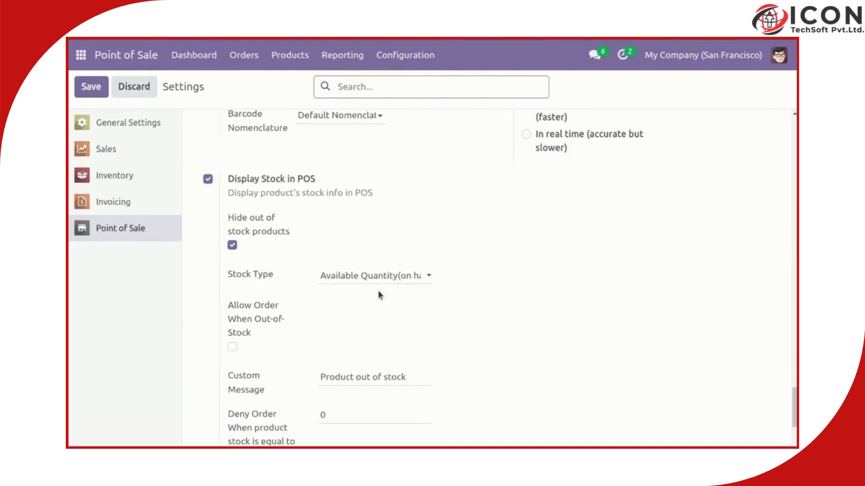
{"action": "scroll", "coordinate": [378, 295], "scroll_direction": "down", "scroll_amount": 3}
{"action": "scroll", "coordinate": [484, 238], "scroll_direction": "up", "scroll_amount": 2}
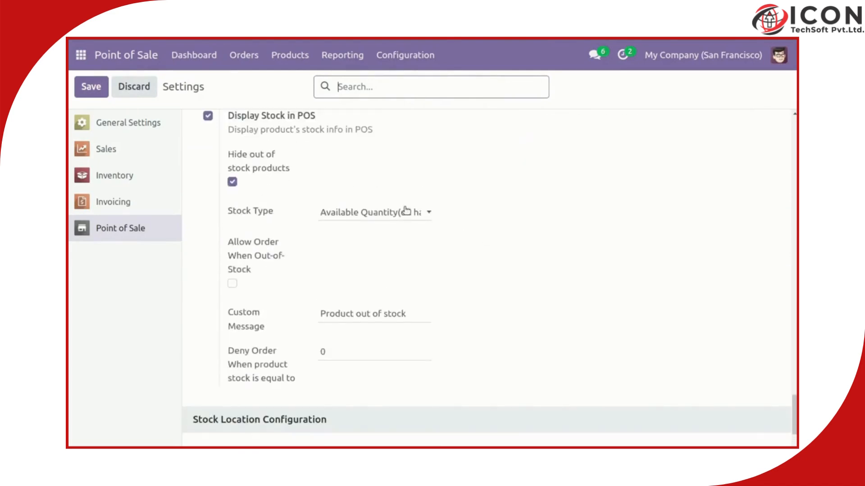
{"action": "left_click", "coordinate": [402, 212]}
{"action": "key", "text": "Up"}
{"action": "key", "text": "Up"}
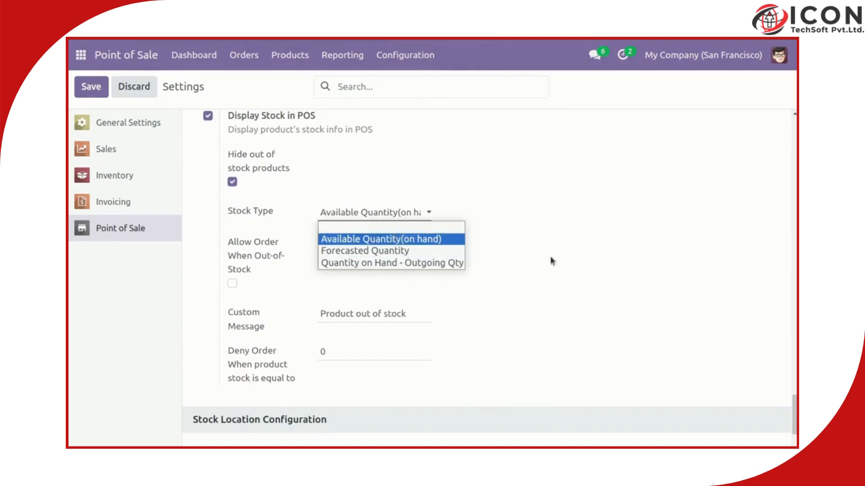
{"action": "key", "text": "Return"}
{"action": "left_click", "coordinate": [411, 213]}
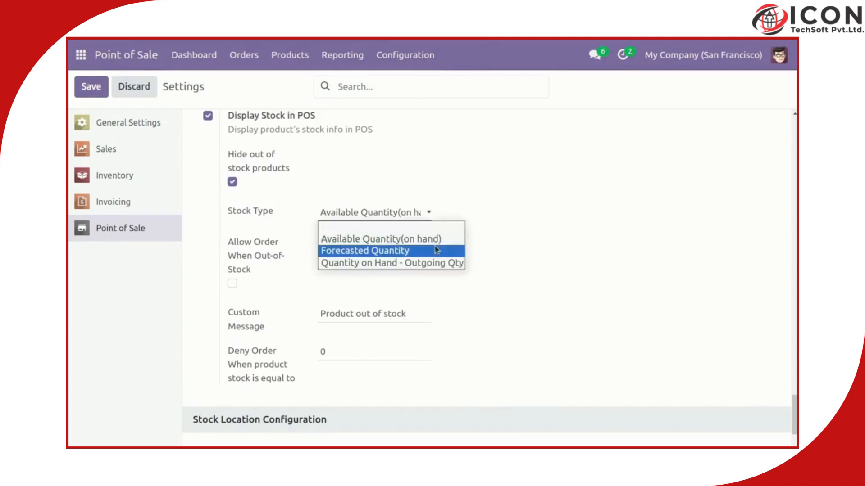
{"action": "left_click", "coordinate": [707, 296]}
Step: Set Deny Order When product stock is equal to to 15 and save the settings
{"action": "scroll", "coordinate": [347, 310], "scroll_direction": "down", "scroll_amount": 2}
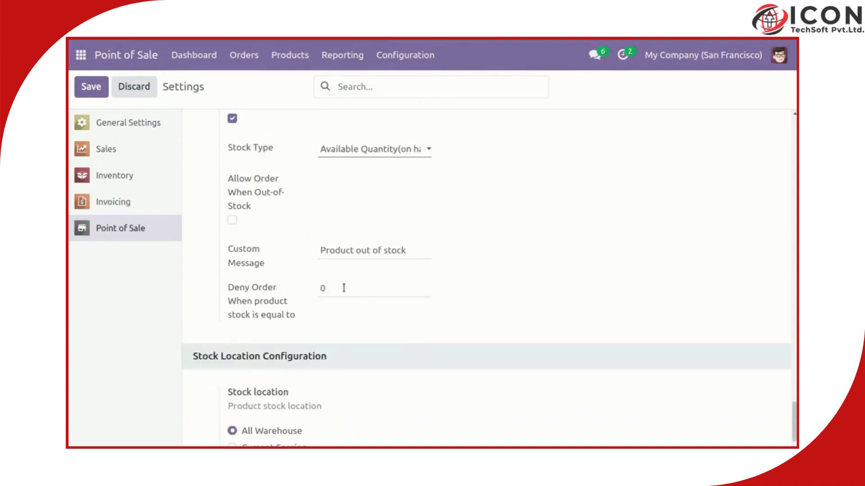
{"action": "double_click", "coordinate": [344, 288]}
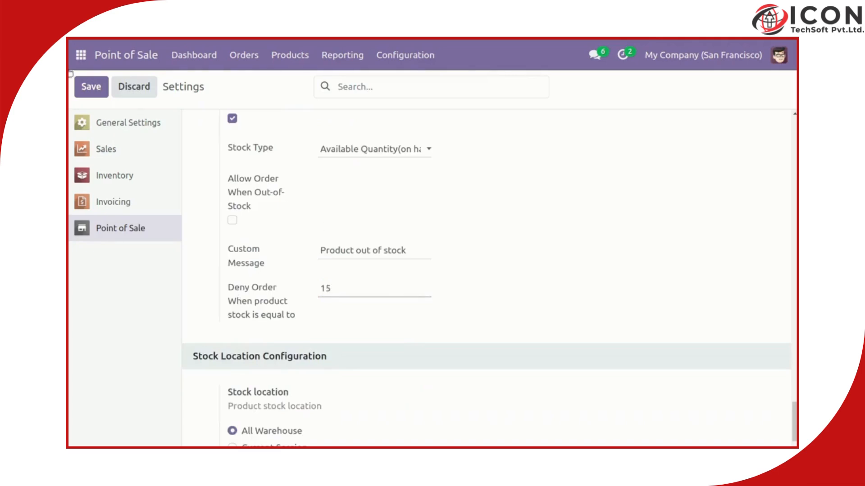
{"action": "left_click", "coordinate": [90, 86]}
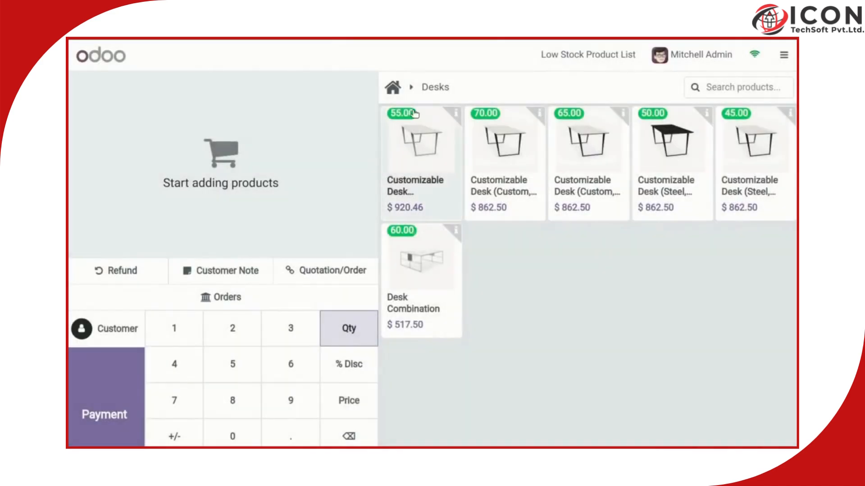
Step: Display the products of all categories and check which ones are offered under the deny-order threshold of 15
{"action": "left_click", "coordinate": [392, 87]}
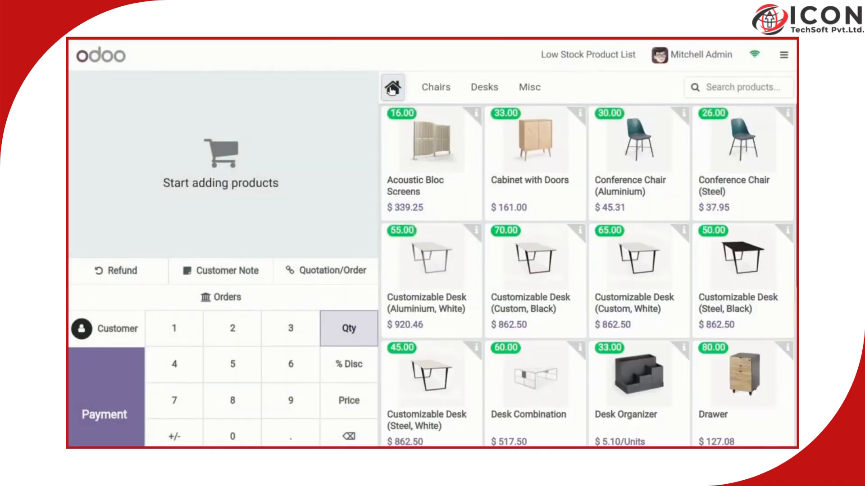
{"action": "scroll", "coordinate": [633, 383], "scroll_direction": "down", "scroll_amount": 1}
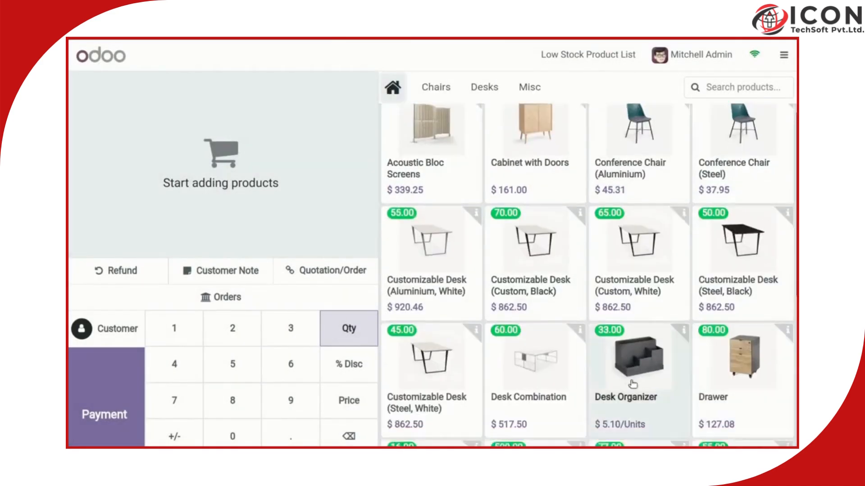
{"action": "scroll", "coordinate": [632, 384], "scroll_direction": "down", "scroll_amount": 4}
{"action": "scroll", "coordinate": [782, 235], "scroll_direction": "down", "scroll_amount": 1}
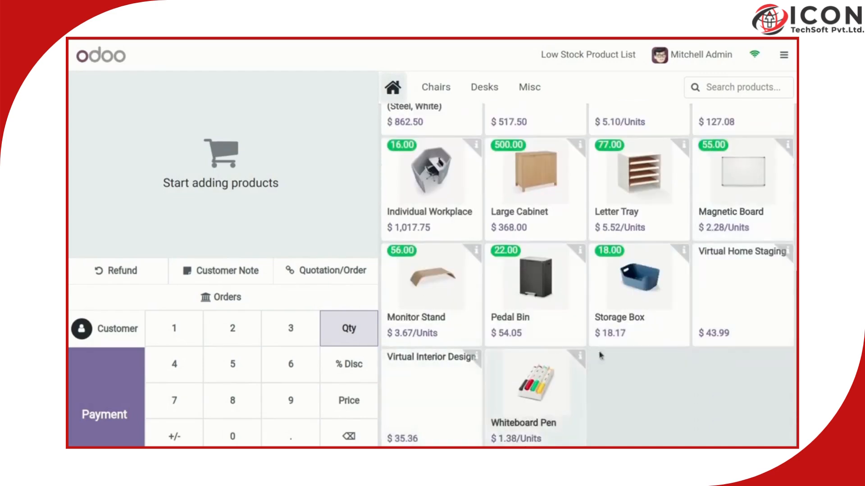
{"action": "scroll", "coordinate": [600, 355], "scroll_direction": "up", "scroll_amount": 5}
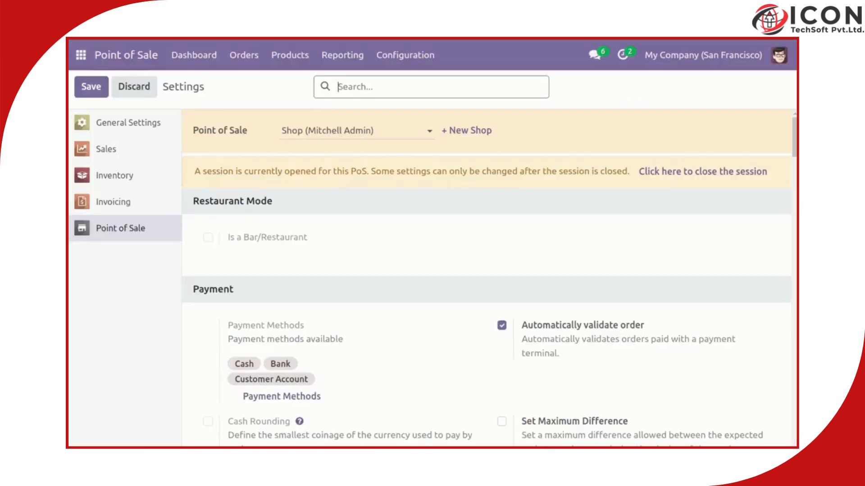
Step: Set the deny-order stock threshold under Display Stock in POS to 5 and save the settings
{"action": "scroll", "coordinate": [486, 277], "scroll_direction": "down", "scroll_amount": 20}
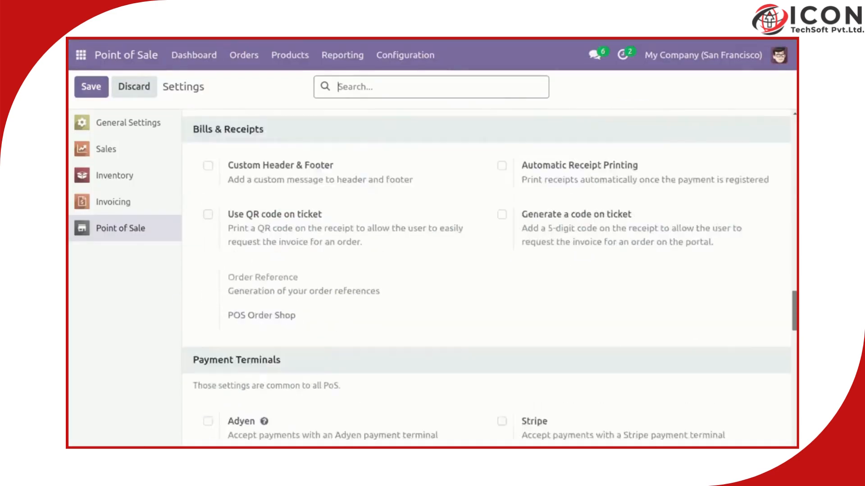
{"action": "scroll", "coordinate": [701, 341], "scroll_direction": "down", "scroll_amount": 12}
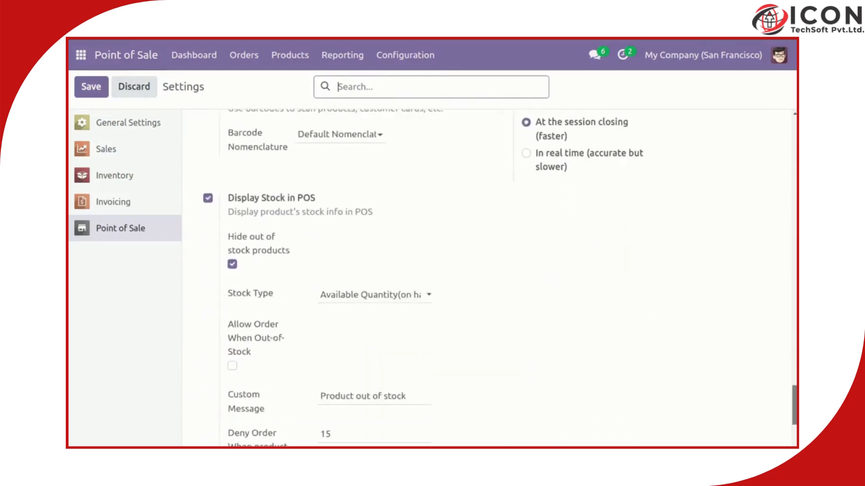
{"action": "double_click", "coordinate": [366, 352]}
{"action": "type", "text": "5"}
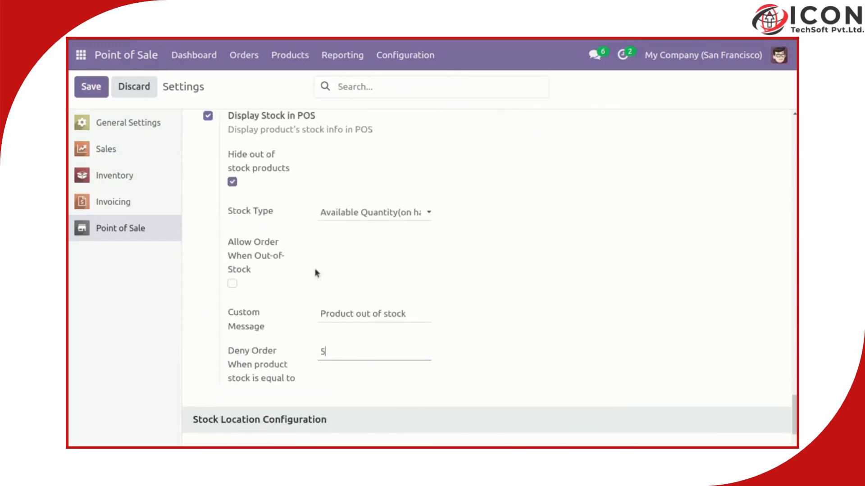
{"action": "left_click", "coordinate": [92, 87]}
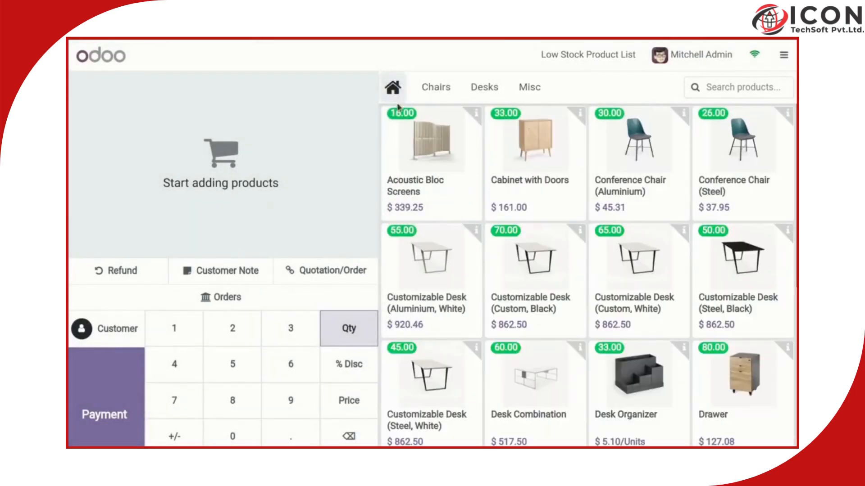
Step: Examine which products and stock quantities the shop session lists with the deny-order threshold of 5
{"action": "scroll", "coordinate": [635, 312], "scroll_direction": "down", "scroll_amount": 3}
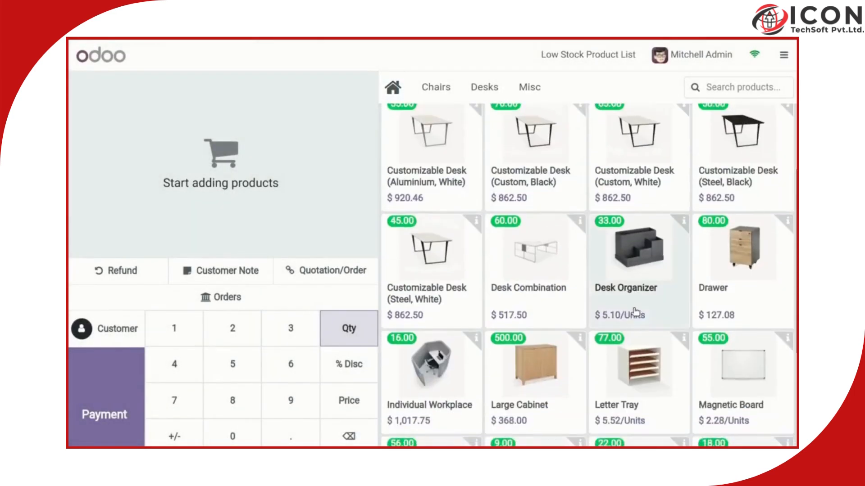
{"action": "scroll", "coordinate": [635, 311], "scroll_direction": "down", "scroll_amount": 5}
{"action": "scroll", "coordinate": [644, 307], "scroll_direction": "up", "scroll_amount": 3}
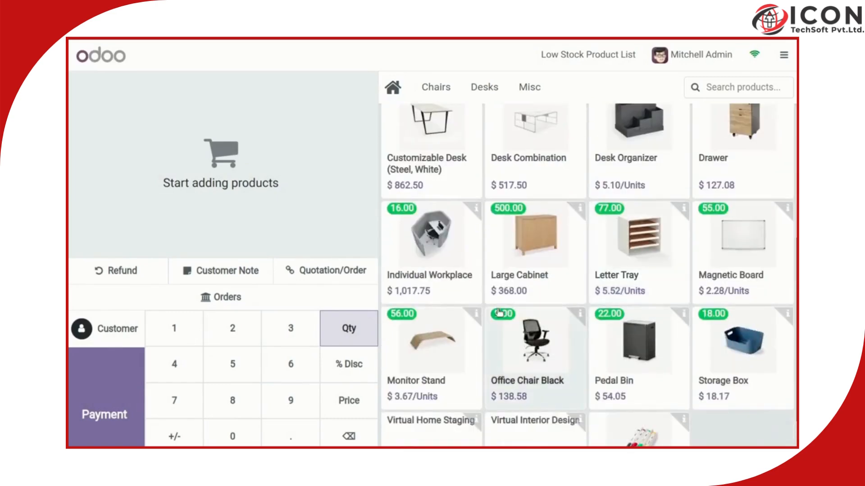
{"action": "scroll", "coordinate": [499, 313], "scroll_direction": "up", "scroll_amount": 2}
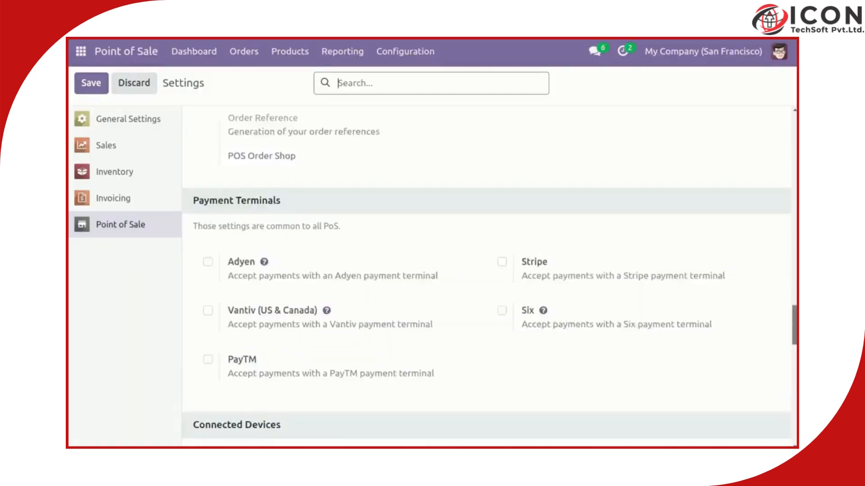
Step: Enable Allow Order When Out-of-Stock under the stock display settings of the Point of Sale and save the settings
{"action": "scroll", "coordinate": [486, 275], "scroll_direction": "down", "scroll_amount": 7}
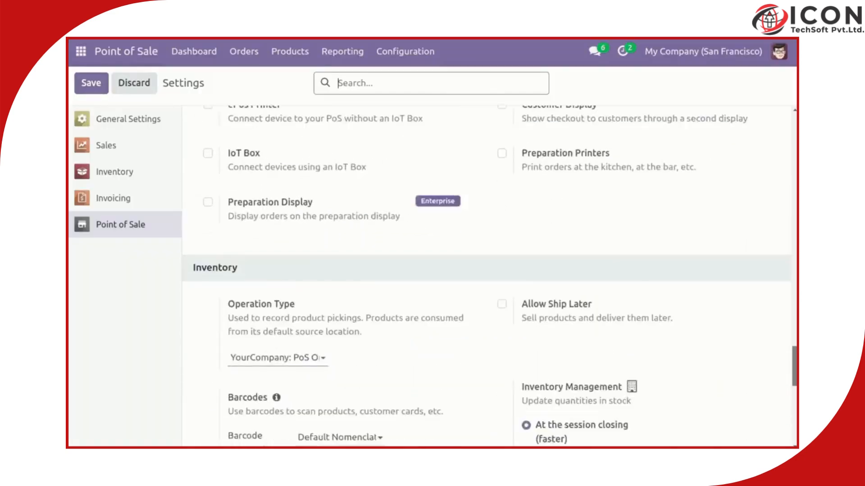
{"action": "scroll", "coordinate": [486, 275], "scroll_direction": "down", "scroll_amount": 10}
{"action": "left_click", "coordinate": [232, 235]}
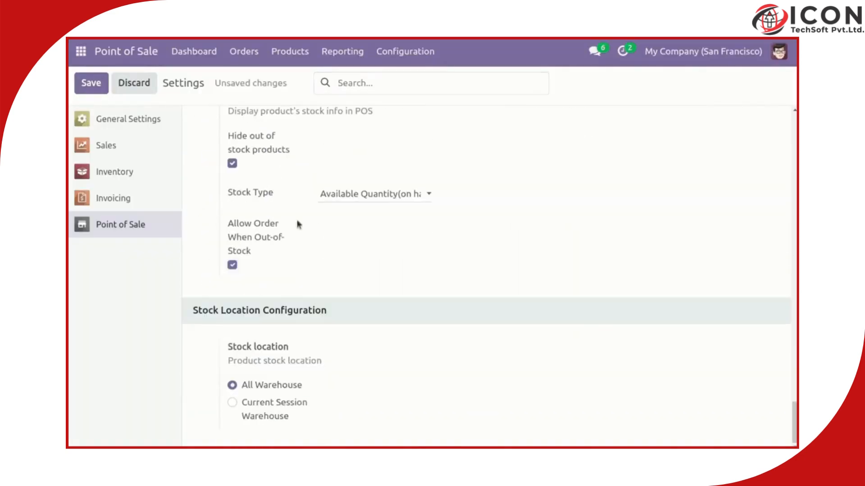
{"action": "left_click", "coordinate": [91, 83]}
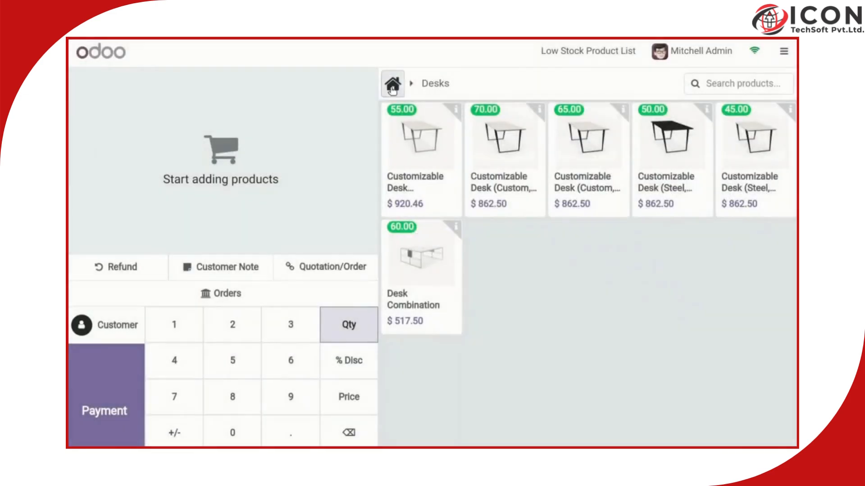
Step: Examine the stock quantities shown for the products of all categories and for the Chairs category in the session
{"action": "left_click", "coordinate": [392, 83]}
{"action": "scroll", "coordinate": [588, 272], "scroll_direction": "down", "scroll_amount": 5}
{"action": "scroll", "coordinate": [588, 272], "scroll_direction": "up", "scroll_amount": 5}
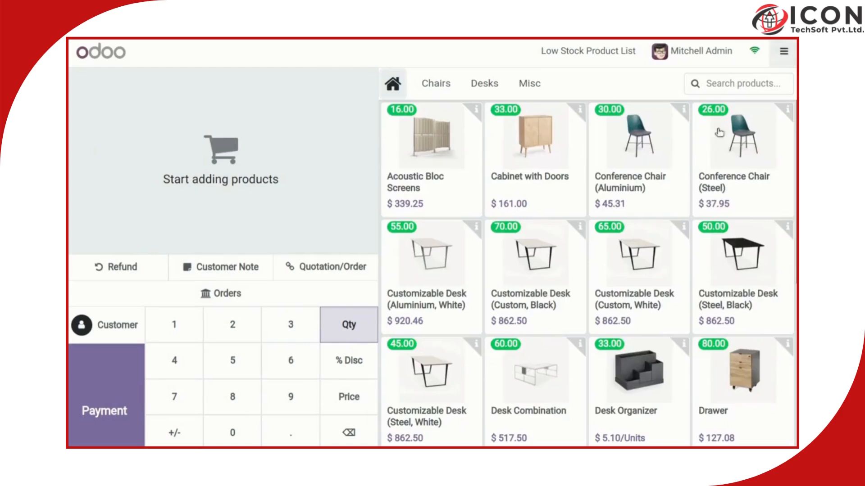
{"action": "left_click", "coordinate": [436, 84]}
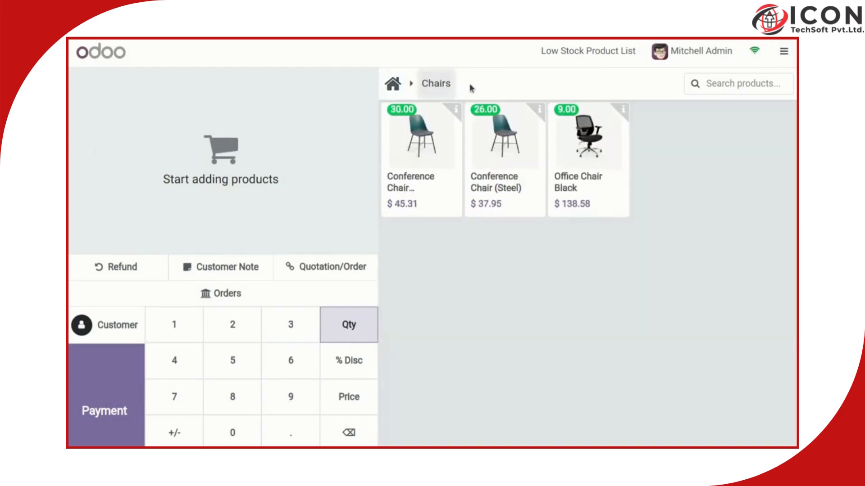
{"action": "left_click", "coordinate": [409, 90]}
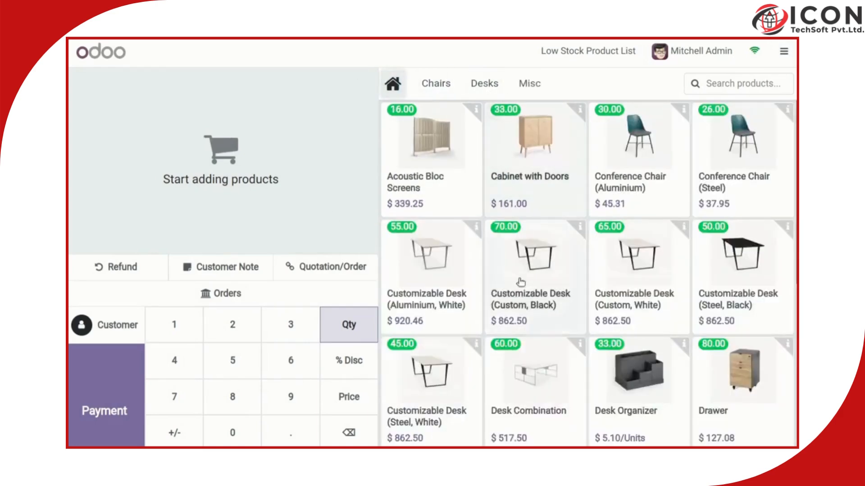
Step: Add 10 units of Office Chair Black to the order, exceeding its available stock
{"action": "scroll", "coordinate": [520, 283], "scroll_direction": "down", "scroll_amount": 7}
{"action": "triple_click", "coordinate": [530, 252]}
{"action": "triple_click", "coordinate": [531, 252]}
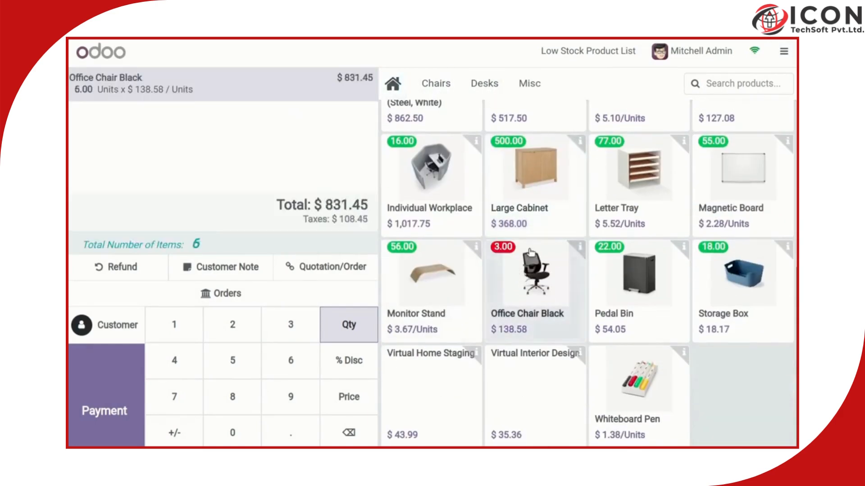
{"action": "left_click", "coordinate": [531, 252]}
{"action": "left_click", "coordinate": [530, 252]}
{"action": "left_click", "coordinate": [531, 252]}
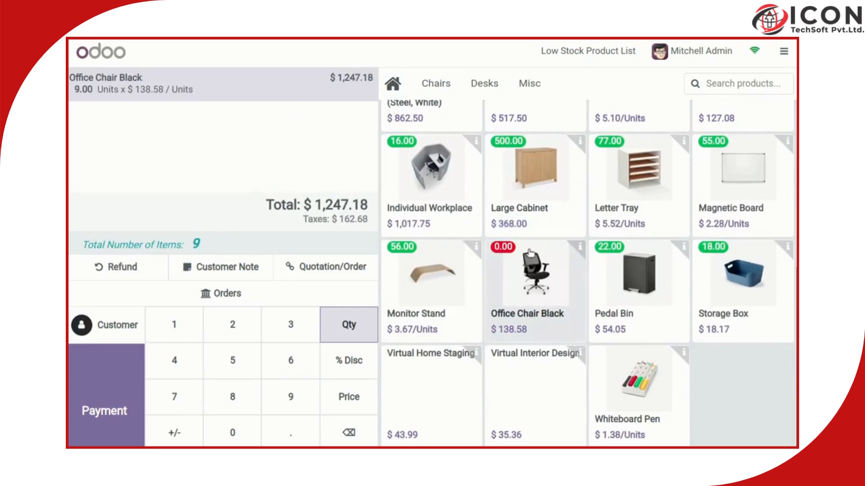
{"action": "left_click", "coordinate": [531, 252]}
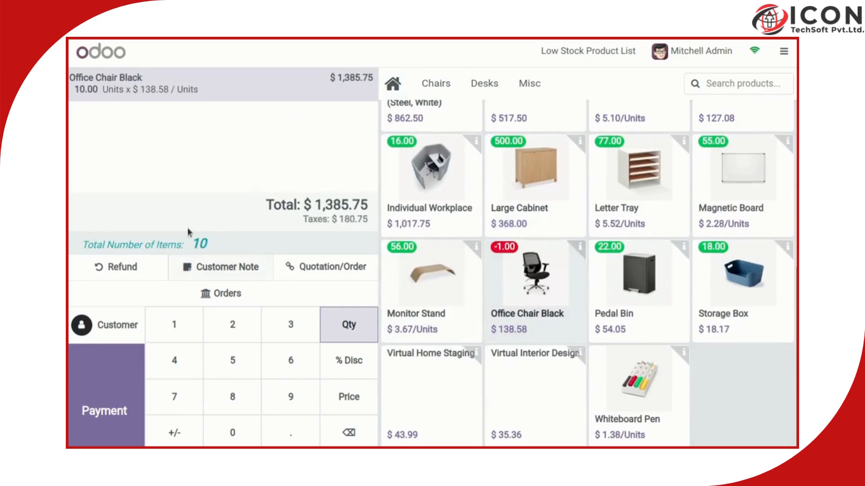
Step: Pay the Office Chair Black order in Cash, validate it and start a new order
{"action": "left_click", "coordinate": [97, 405]}
{"action": "left_click", "coordinate": [164, 162]}
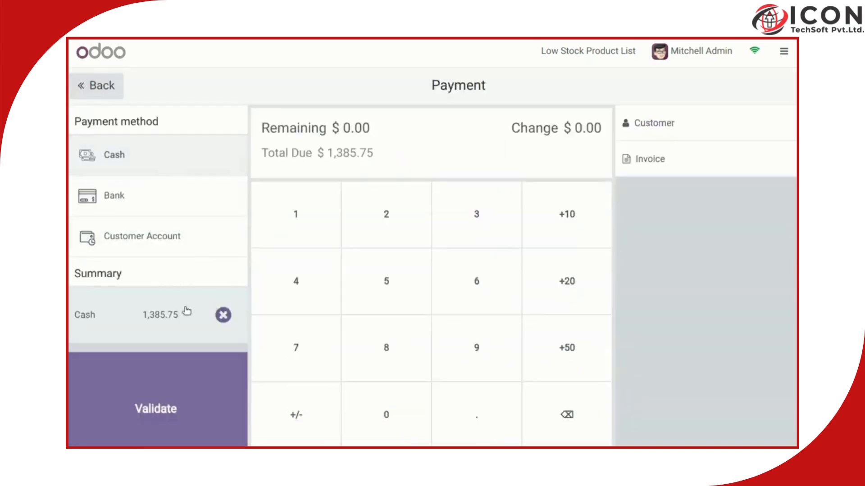
{"action": "left_click", "coordinate": [193, 386]}
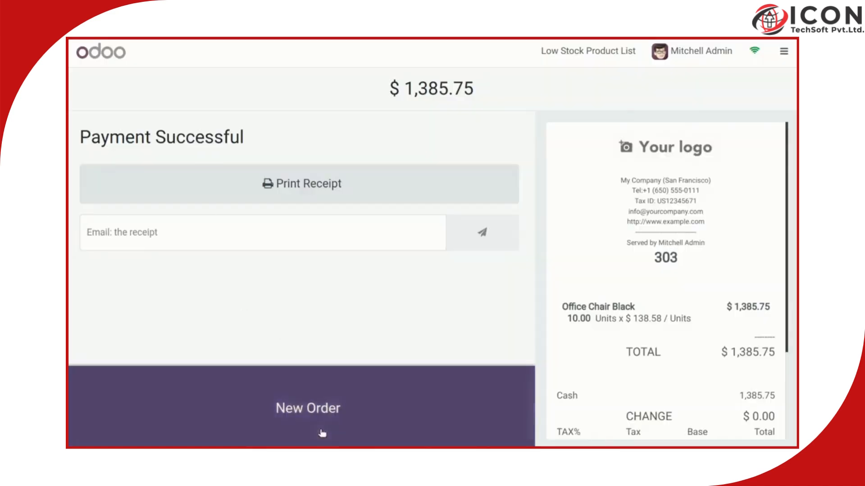
{"action": "left_click", "coordinate": [322, 432]}
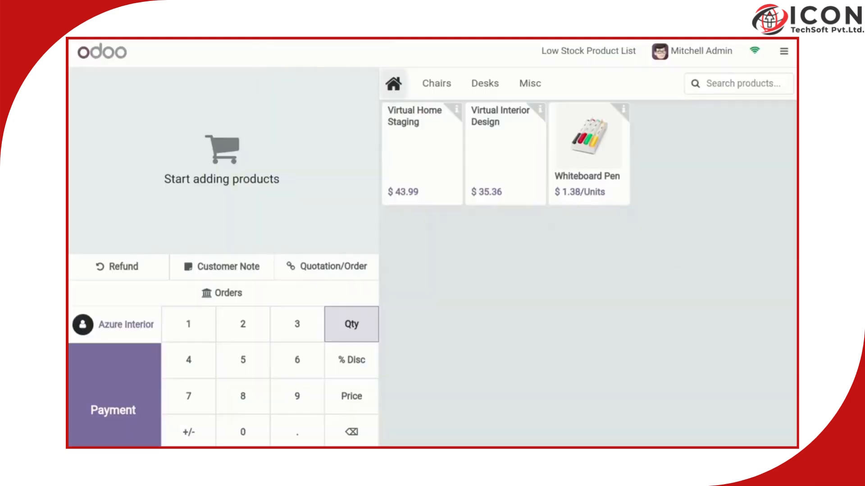
Step: Open the Low Stock Product List, look through the listed products and their quantities, and close it
{"action": "left_click", "coordinate": [603, 51]}
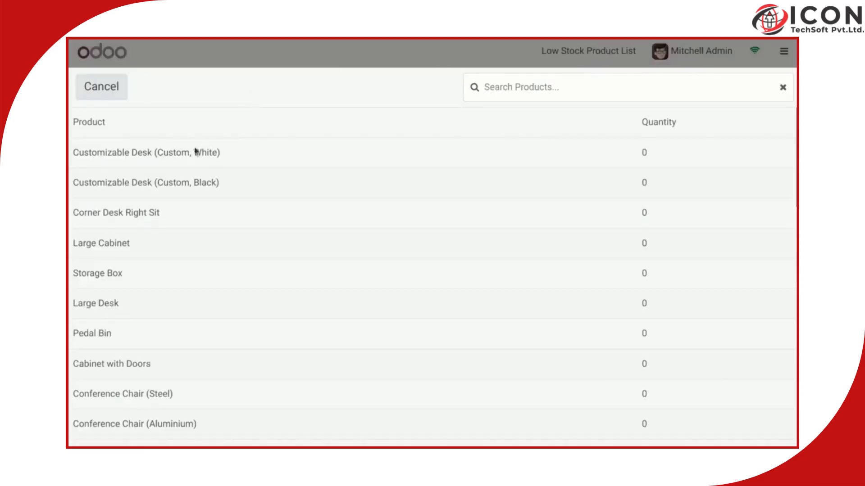
{"action": "scroll", "coordinate": [196, 152], "scroll_direction": "down", "scroll_amount": 15}
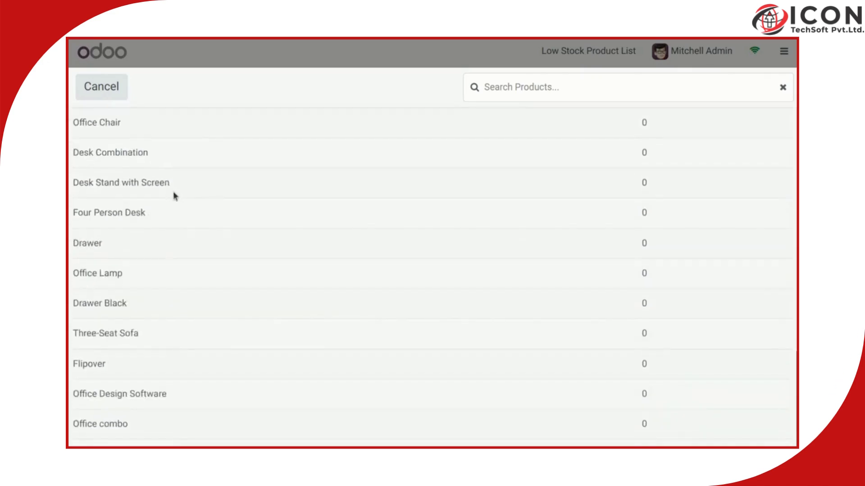
{"action": "scroll", "coordinate": [175, 195], "scroll_direction": "up", "scroll_amount": 15}
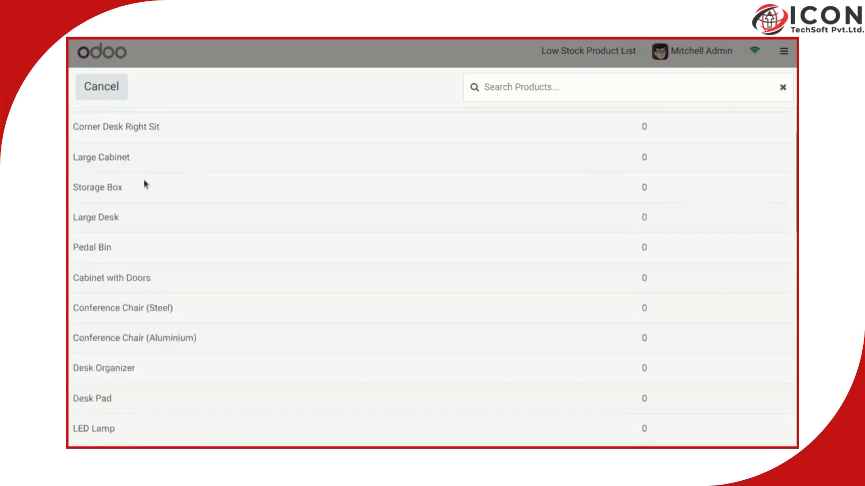
{"action": "scroll", "coordinate": [145, 184], "scroll_direction": "up", "scroll_amount": 5}
{"action": "scroll", "coordinate": [139, 203], "scroll_direction": "down", "scroll_amount": 1}
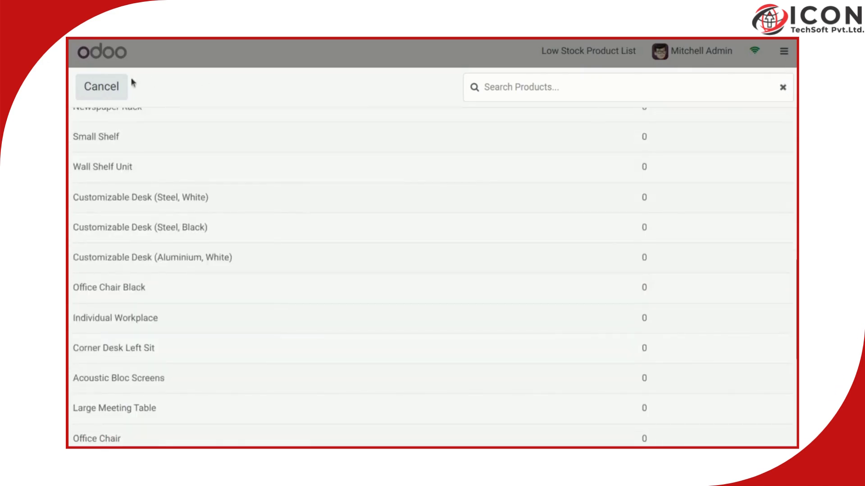
{"action": "left_click", "coordinate": [116, 86]}
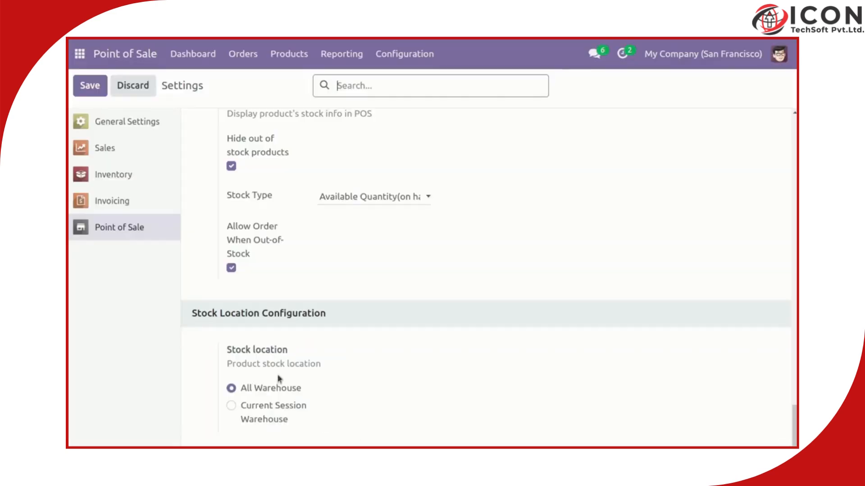
Step: Set the stock location to Current Session Warehouse with WH/Stock, save, and check the session's Desks category and full product list
{"action": "left_click", "coordinate": [233, 409]}
{"action": "left_click", "coordinate": [563, 389]}
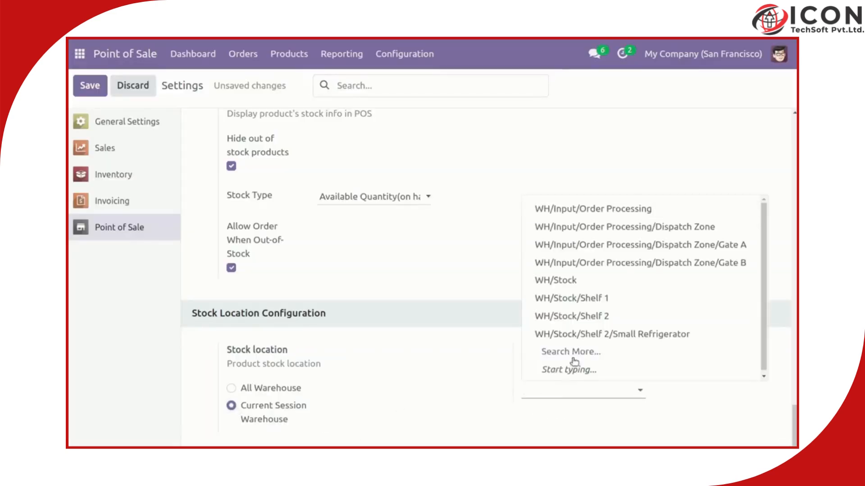
{"action": "left_click", "coordinate": [559, 280]}
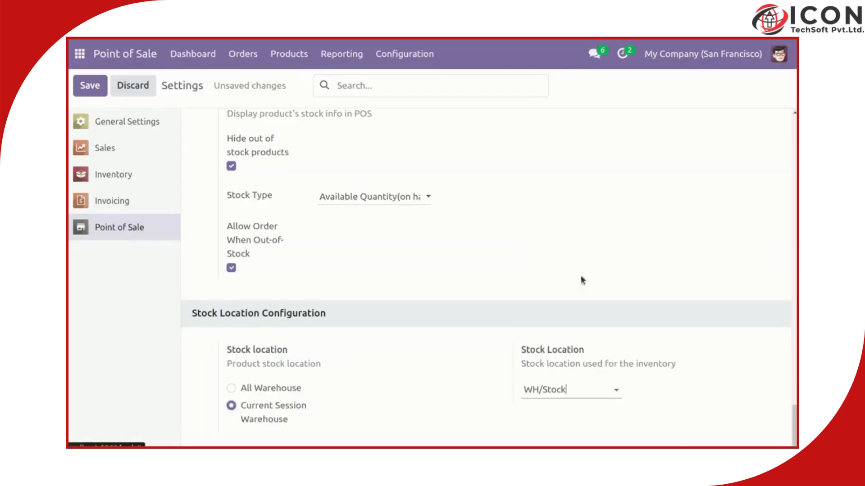
{"action": "left_click", "coordinate": [575, 388]}
{"action": "left_click", "coordinate": [479, 346]}
{"action": "left_click", "coordinate": [231, 388]}
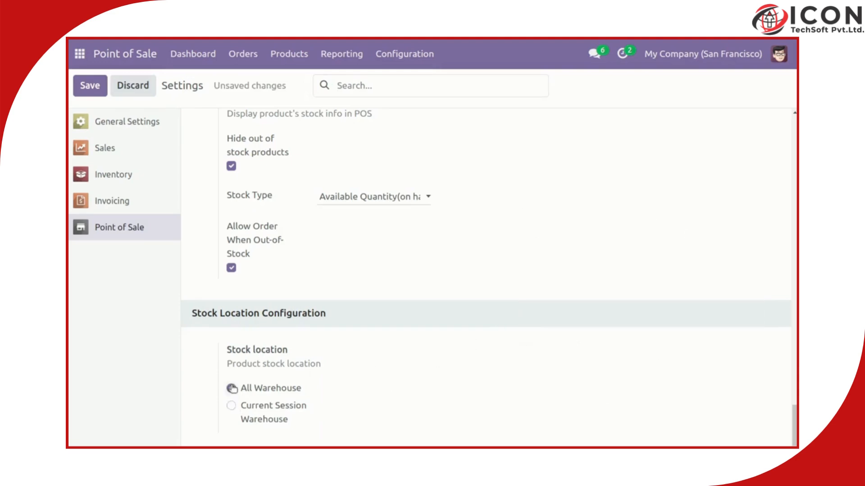
{"action": "left_click", "coordinate": [230, 406]}
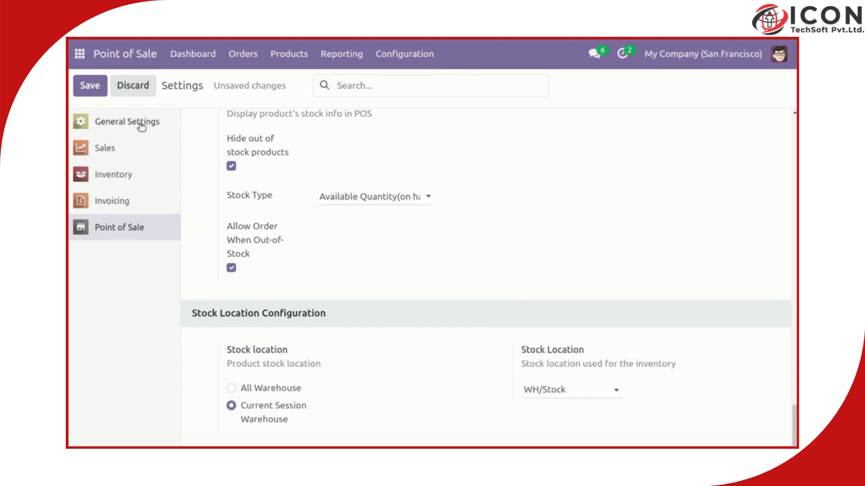
{"action": "left_click", "coordinate": [85, 77]}
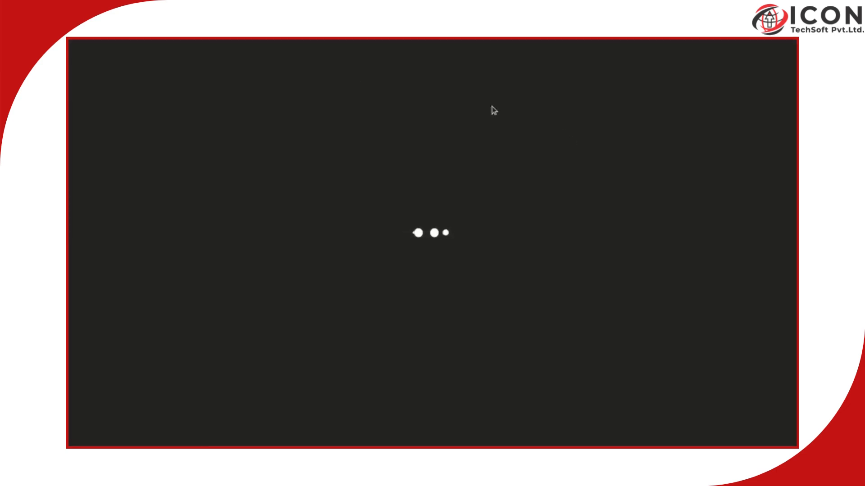
{"action": "left_click", "coordinate": [483, 86]}
{"action": "left_click", "coordinate": [395, 85]}
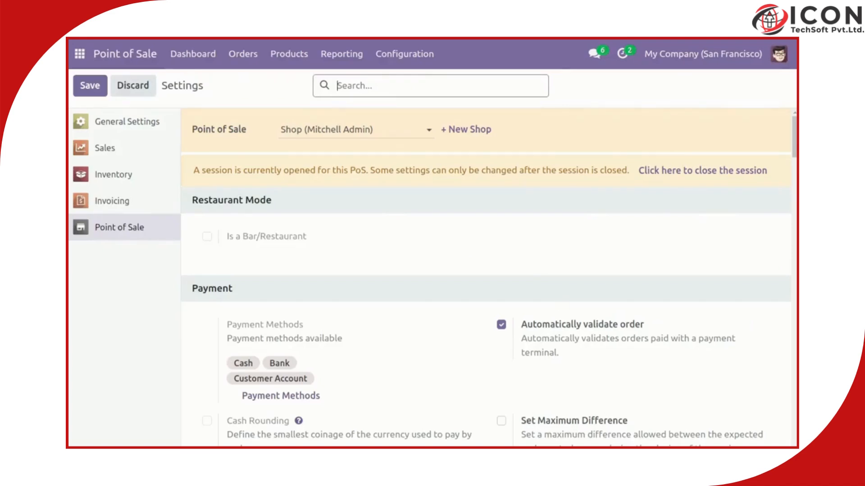
Step: Change the Stock Location to WH/Input/Order Processing, save, and reload the session to check the products of all categories
{"action": "scroll", "coordinate": [594, 412], "scroll_direction": "down", "scroll_amount": 15}
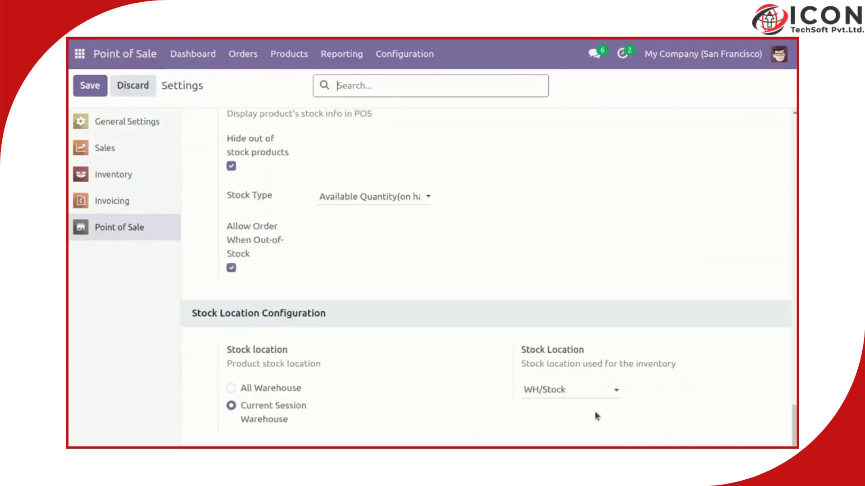
{"action": "left_click", "coordinate": [585, 390]}
{"action": "left_click", "coordinate": [623, 224]}
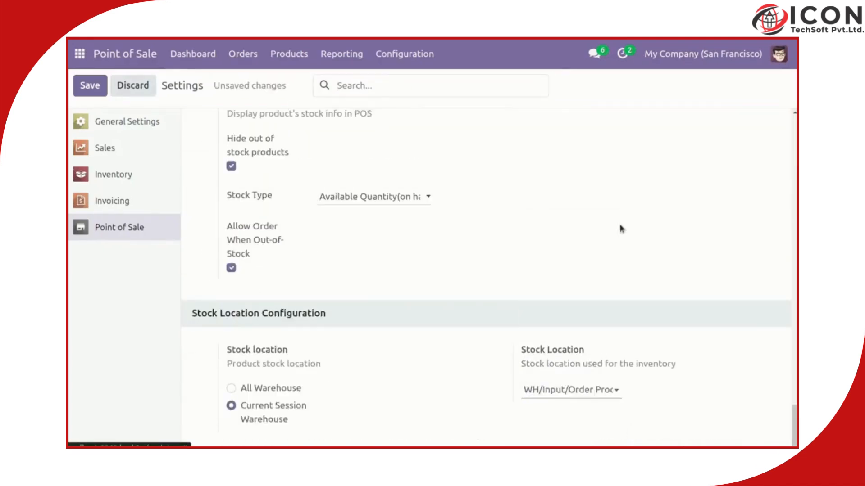
{"action": "left_click", "coordinate": [100, 87]}
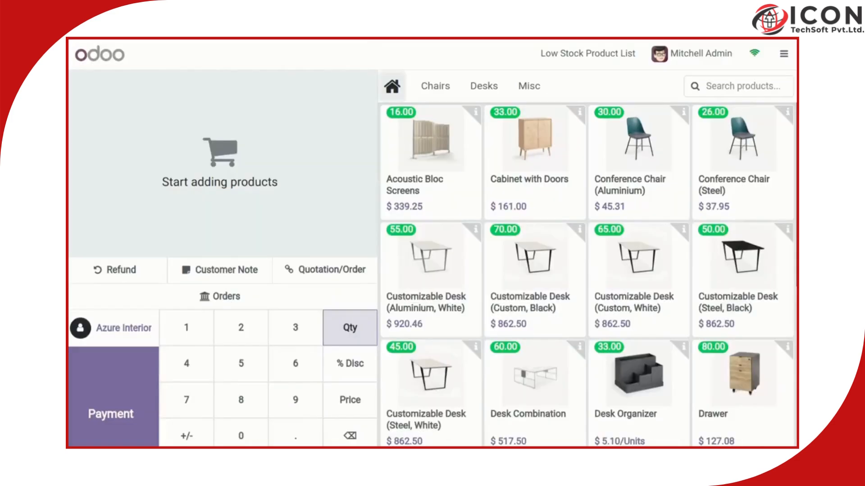
{"action": "key", "text": "F5"}
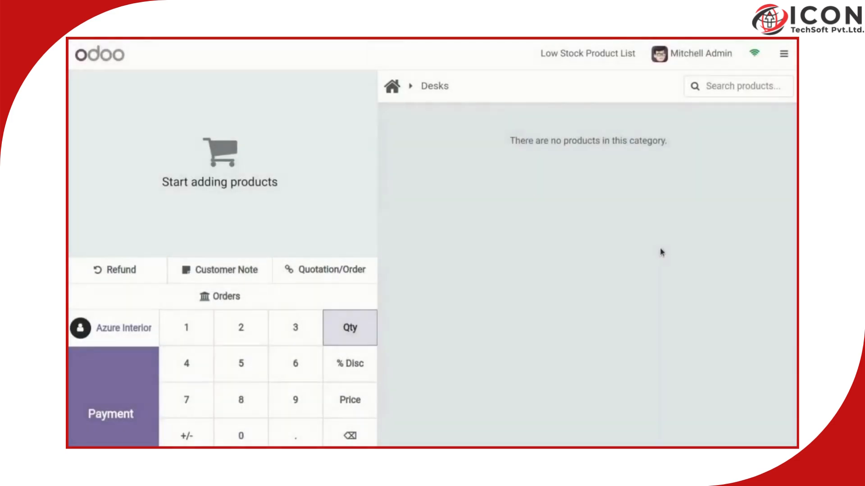
{"action": "left_click", "coordinate": [402, 97]}
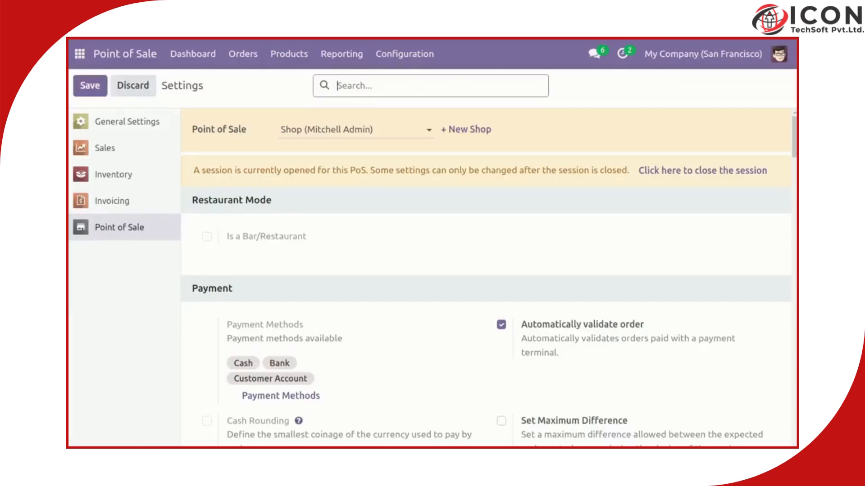
Step: Change the Stock Location to WH/Stock/Shelf 2, save, and reload the session to show the products of all categories
{"action": "scroll", "coordinate": [486, 270], "scroll_direction": "down", "scroll_amount": 15}
{"action": "left_click", "coordinate": [580, 390]}
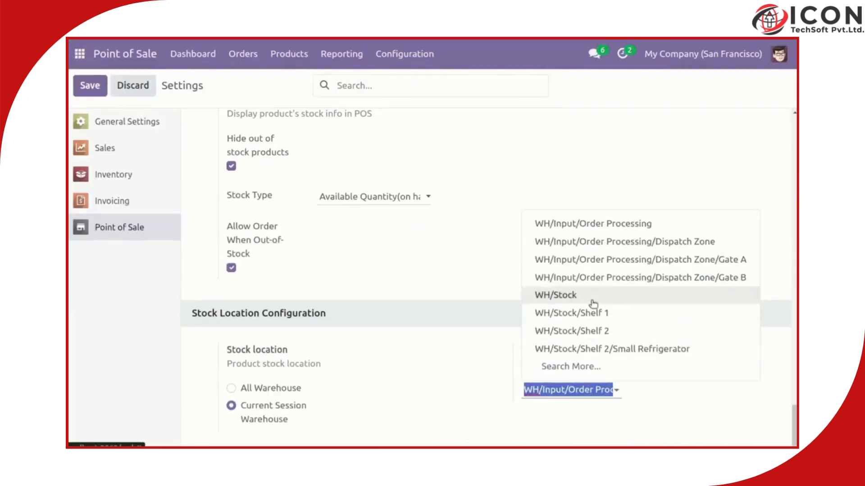
{"action": "left_click", "coordinate": [556, 295]}
{"action": "left_click", "coordinate": [581, 390]}
{"action": "left_click", "coordinate": [576, 366]}
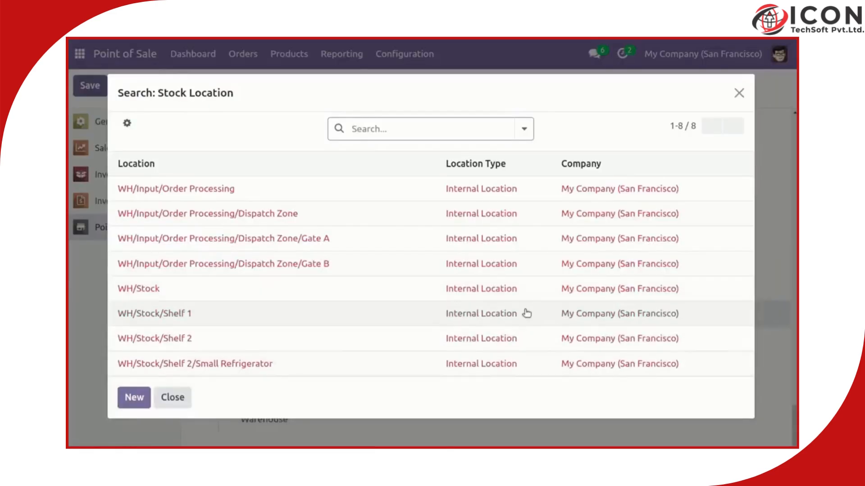
{"action": "left_click", "coordinate": [210, 335]}
{"action": "left_click", "coordinate": [87, 87]}
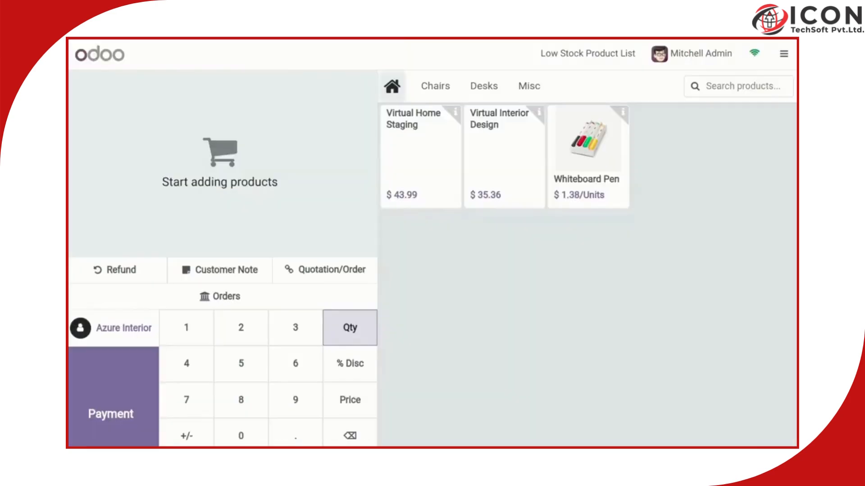
{"action": "key", "text": "F5"}
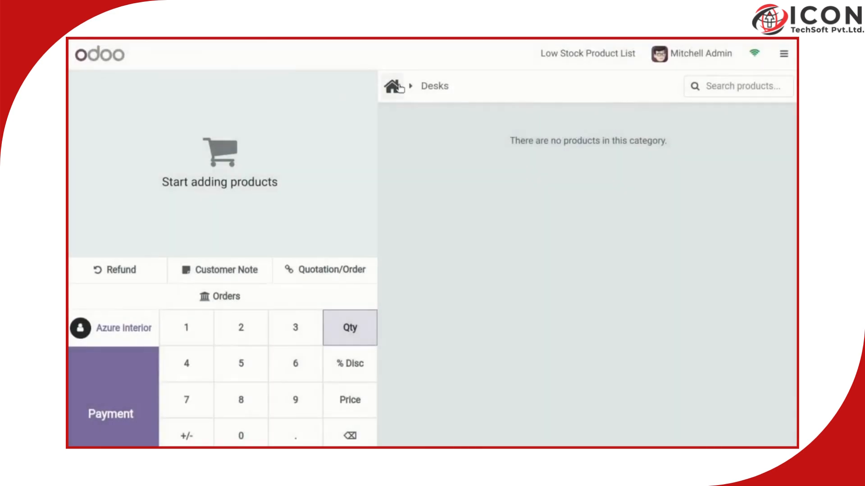
{"action": "left_click", "coordinate": [392, 87]}
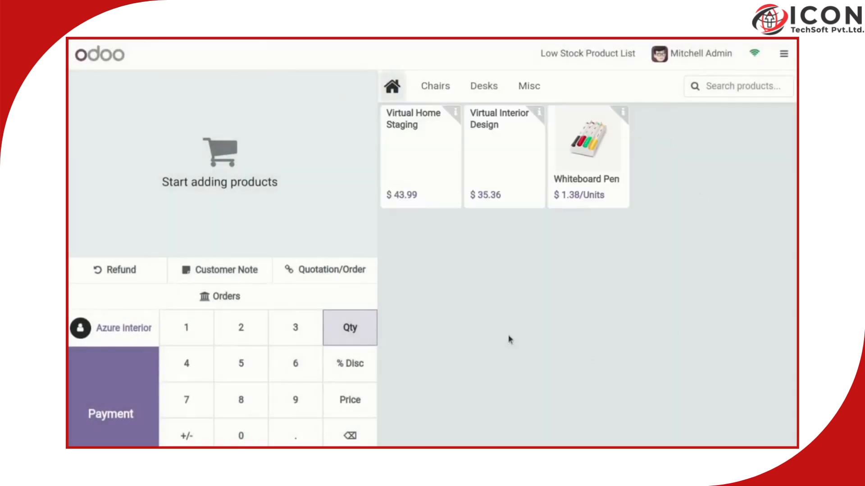